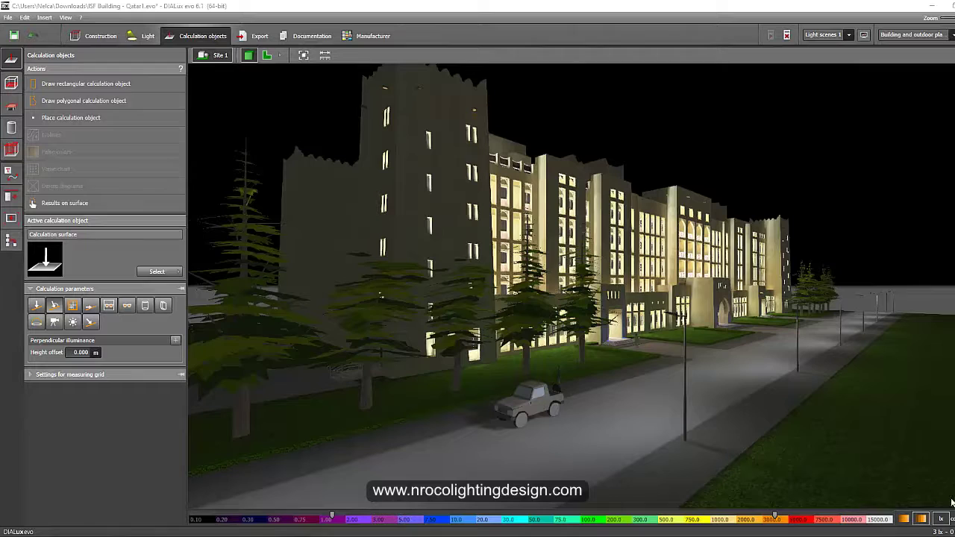
Step: Examine the night-time 3D scene of the building, covering its lit facade, entrances, trees and the road with street lights from several angles
right_click_drag(868, 267, 861, 267)
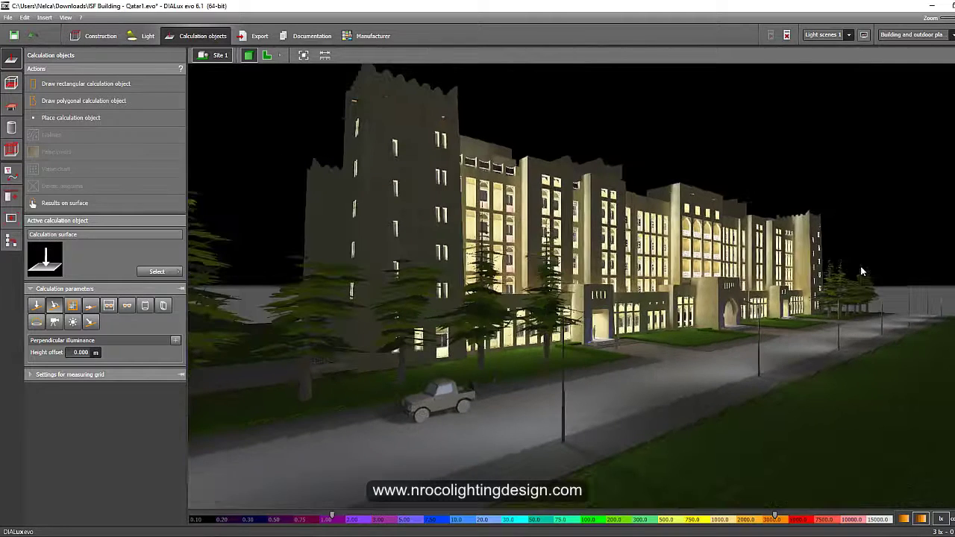
middle_click_drag(881, 255, 878, 260)
left_click_drag(886, 268, 882, 268)
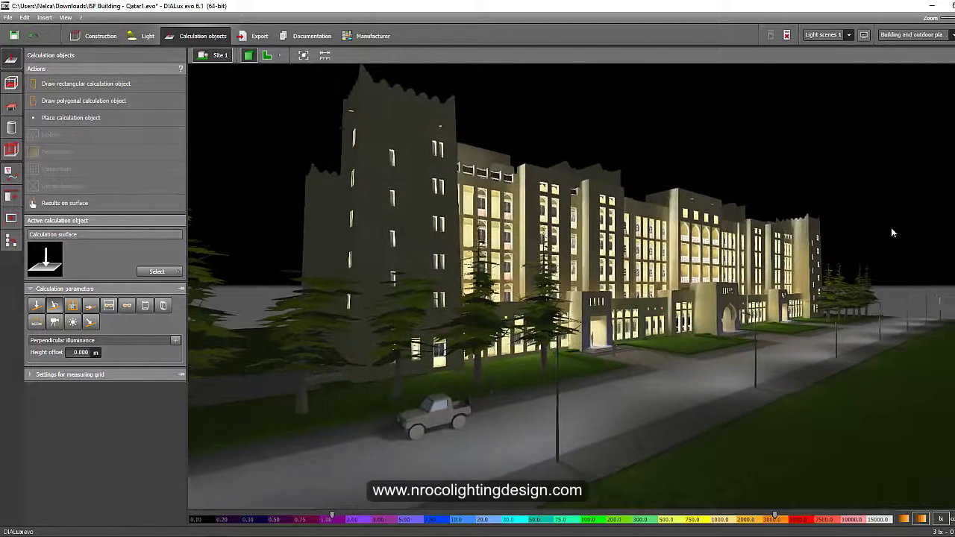
middle_click_drag(865, 202, 870, 200)
scroll(870, 199, "up", 6)
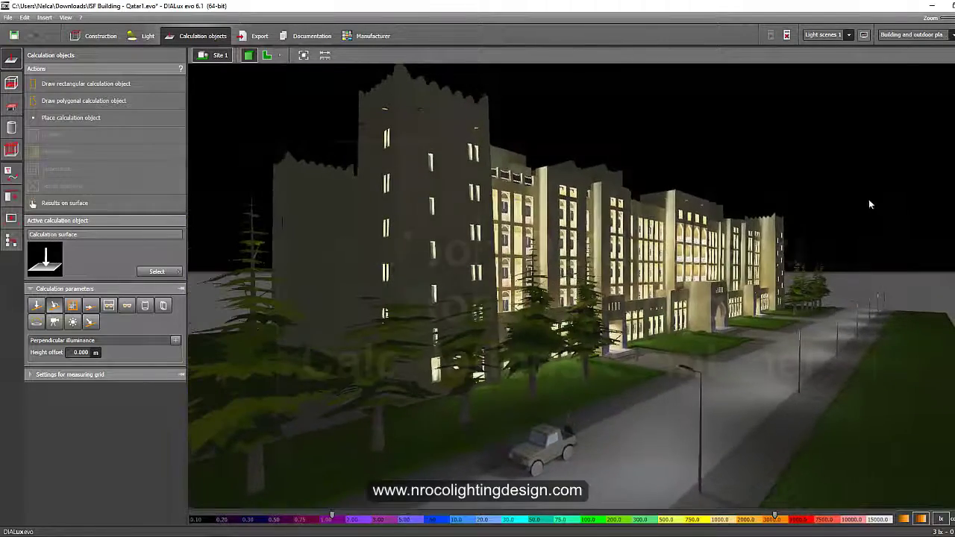
scroll(866, 202, "down", 5)
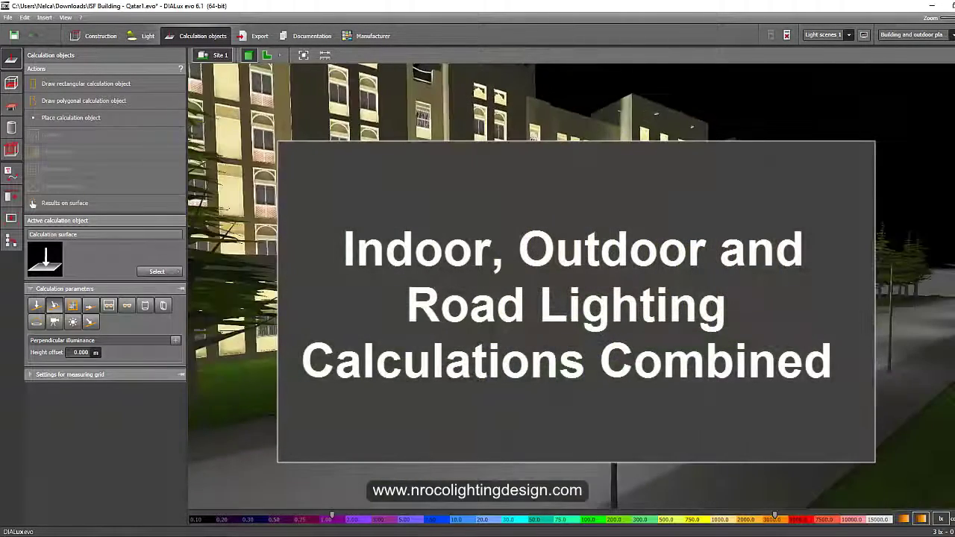
scroll(866, 202, "up", 4)
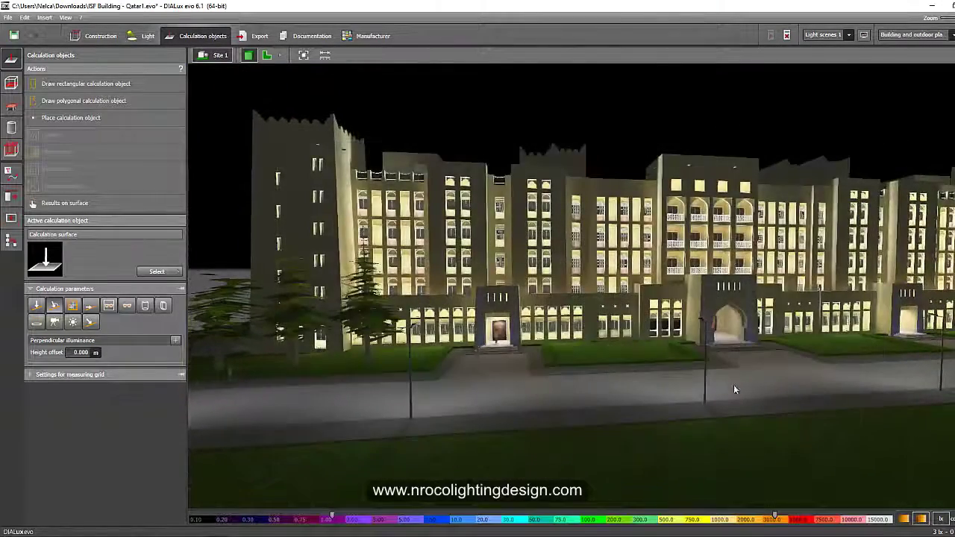
middle_click_drag(752, 381, 713, 376)
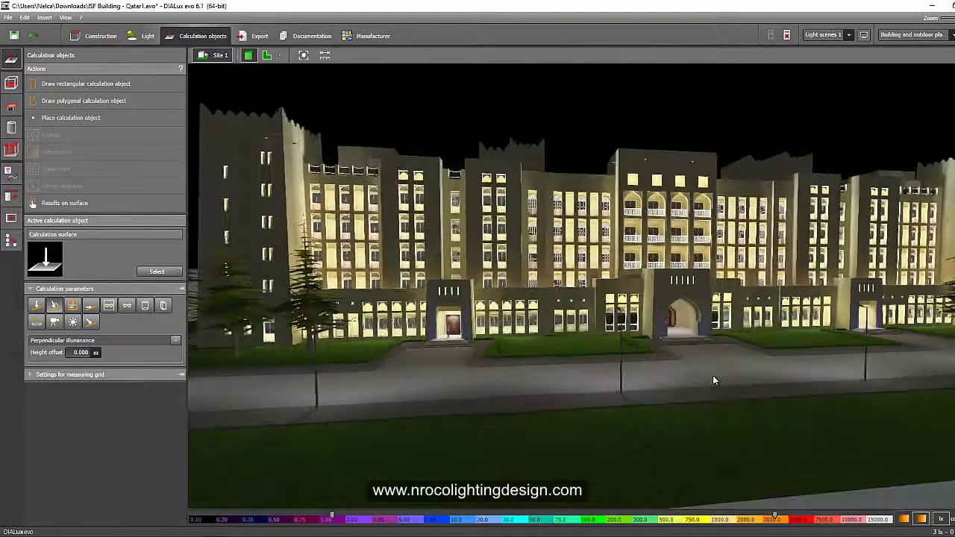
scroll(710, 381, "down", 1)
left_click_drag(624, 392, 711, 387)
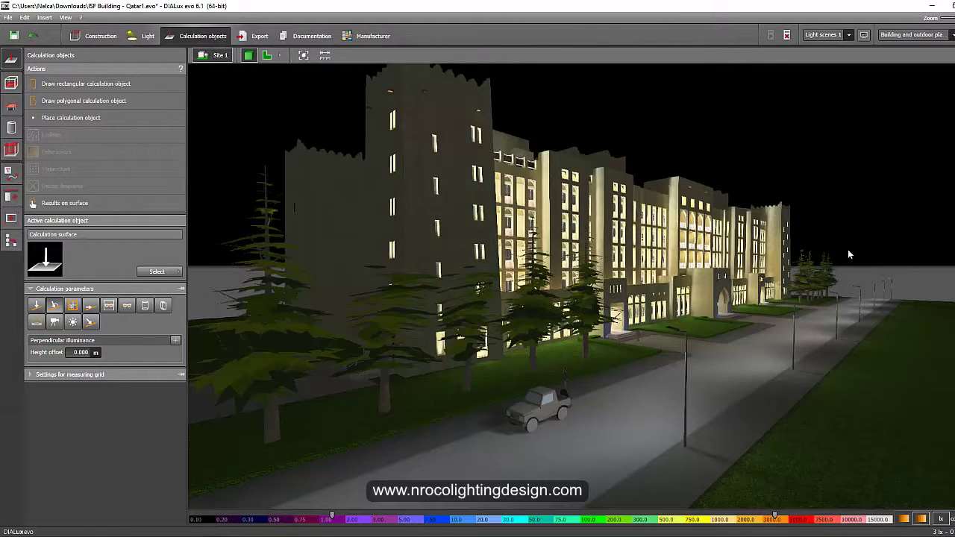
left_click_drag(856, 255, 693, 270)
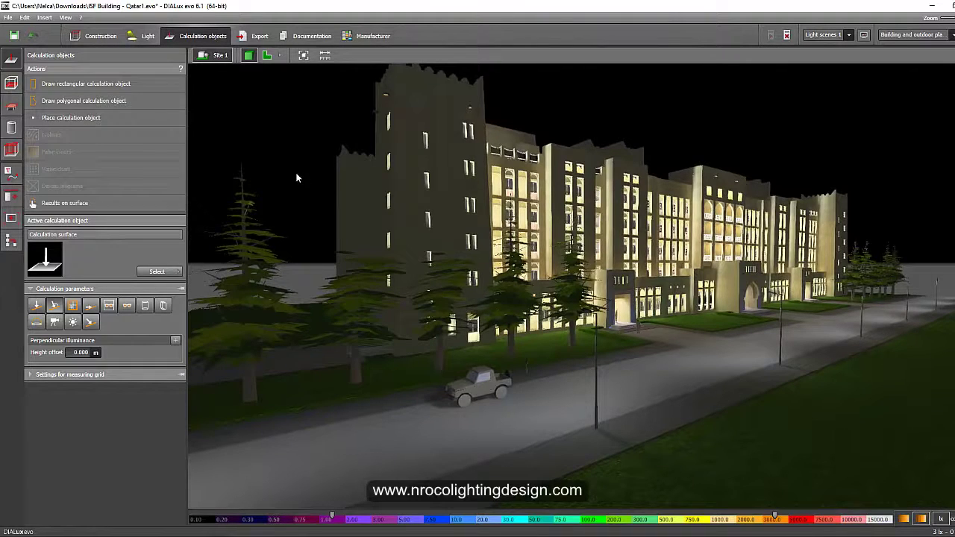
left_click_drag(713, 139, 680, 166)
scroll(741, 153, "up", 2)
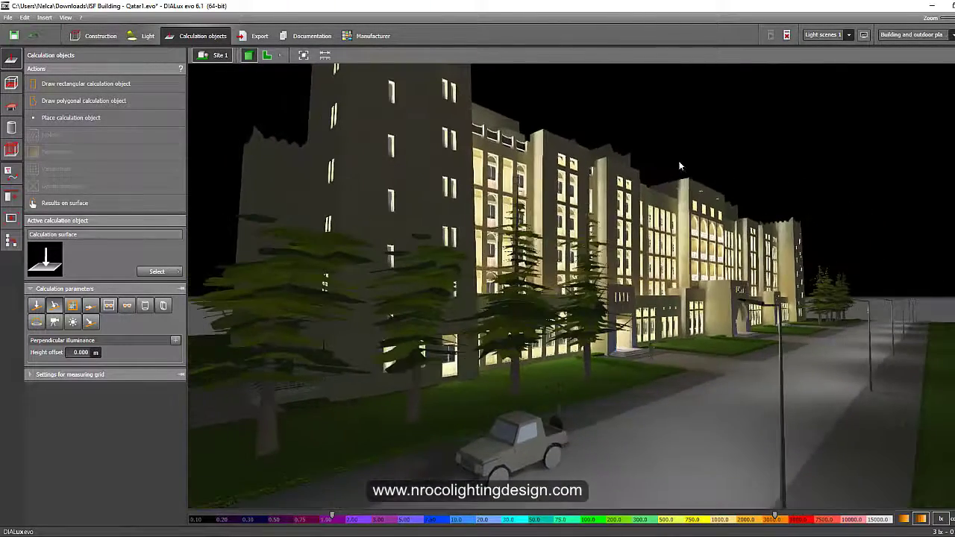
middle_click_drag(840, 275, 847, 269)
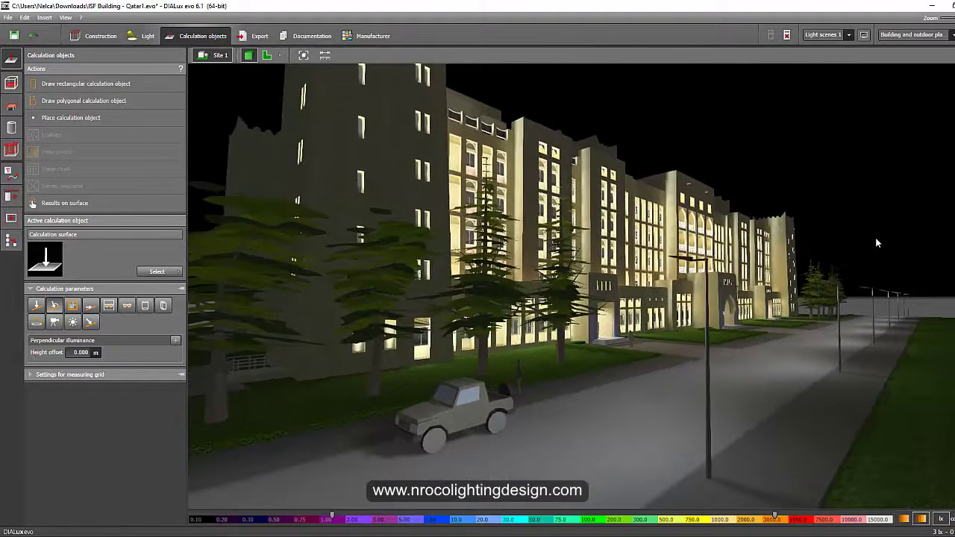
left_click_drag(877, 239, 868, 244)
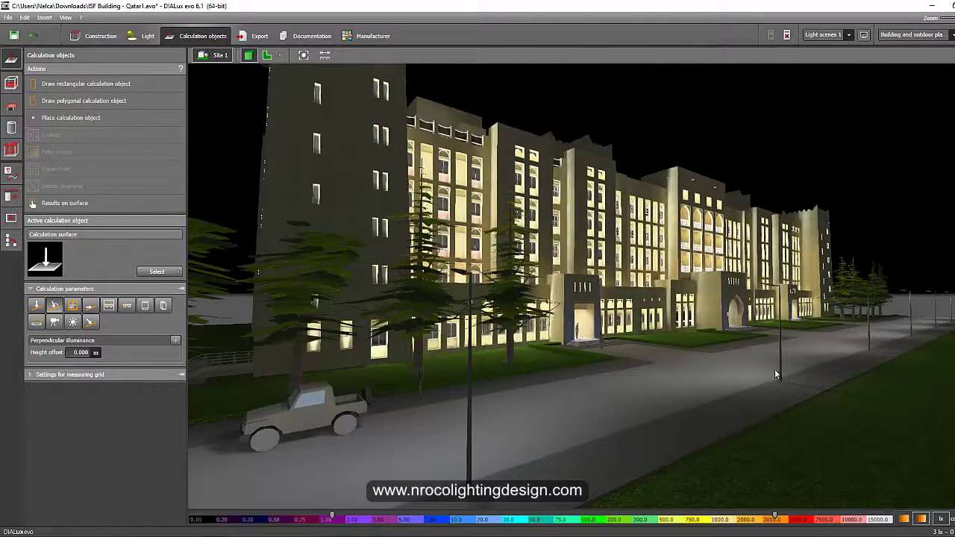
left_click_drag(722, 347, 614, 387)
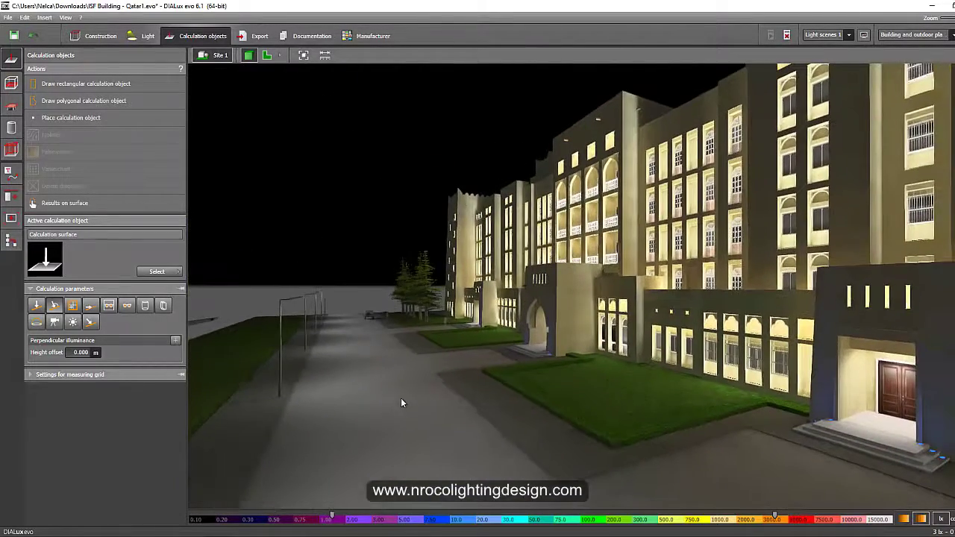
left_click_drag(401, 398, 531, 408)
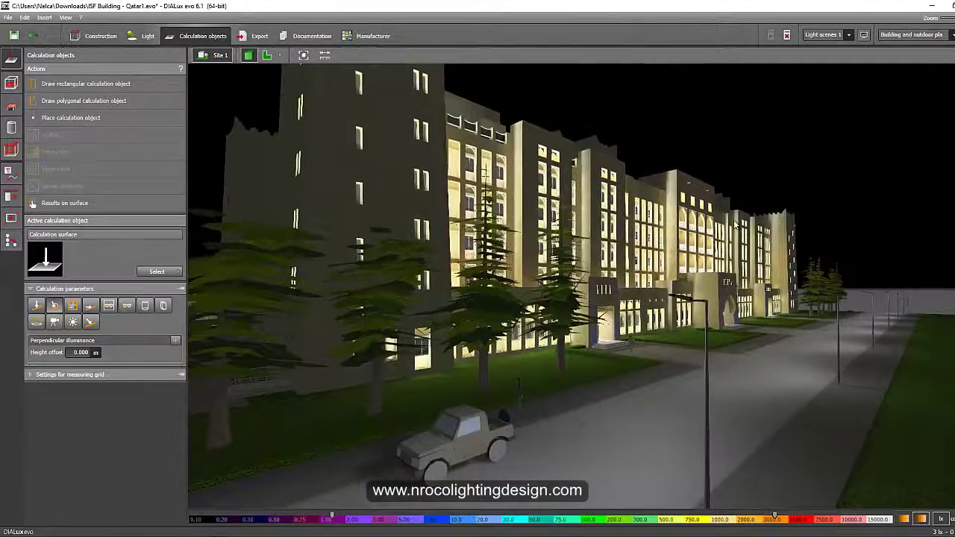
mouse_move(801, 184)
right_mouse_down()
mouse_move(791, 188)
mouse_move(815, 182)
right_mouse_up()
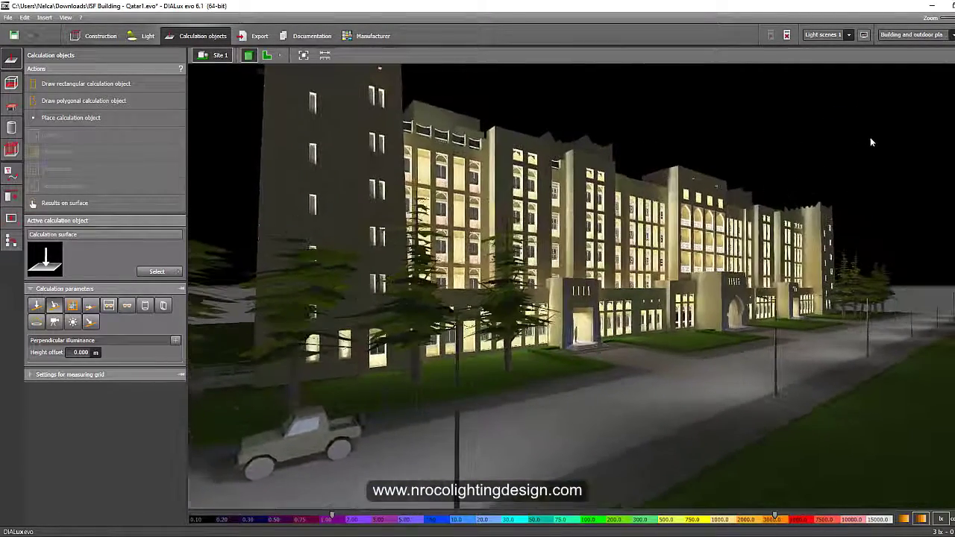
Step: Switch to Street Lighting planning and examine the roadway preview with its row of pole luminaires
left_click(912, 34)
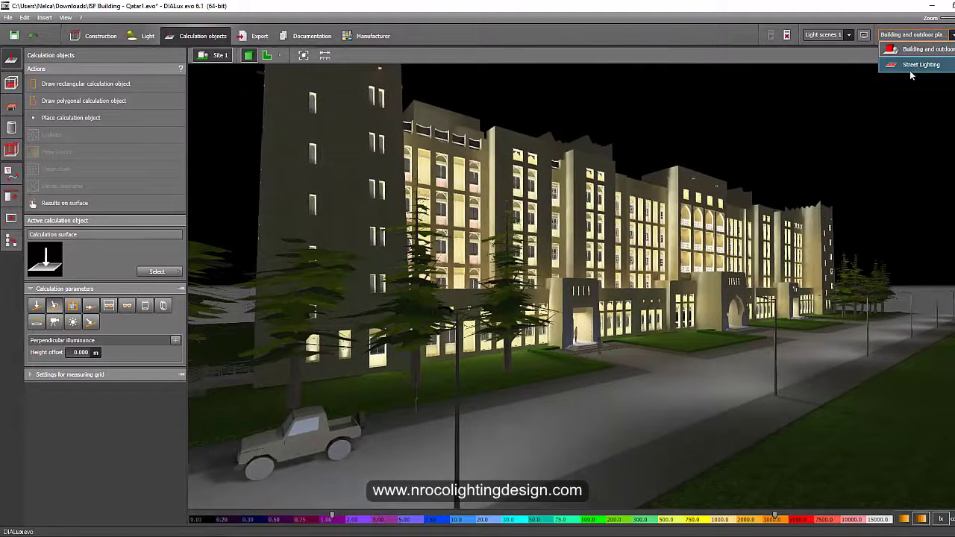
left_click(918, 65)
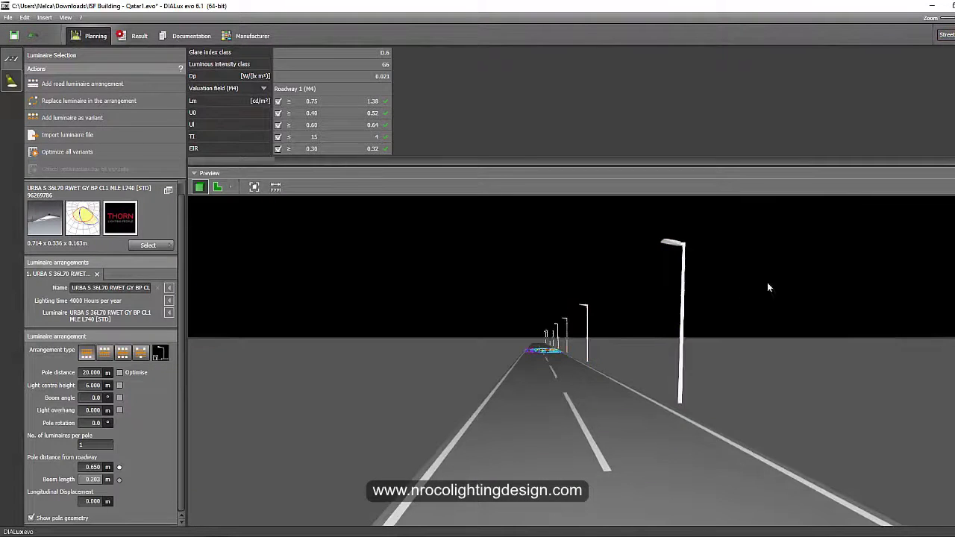
left_click_drag(420, 276, 462, 283)
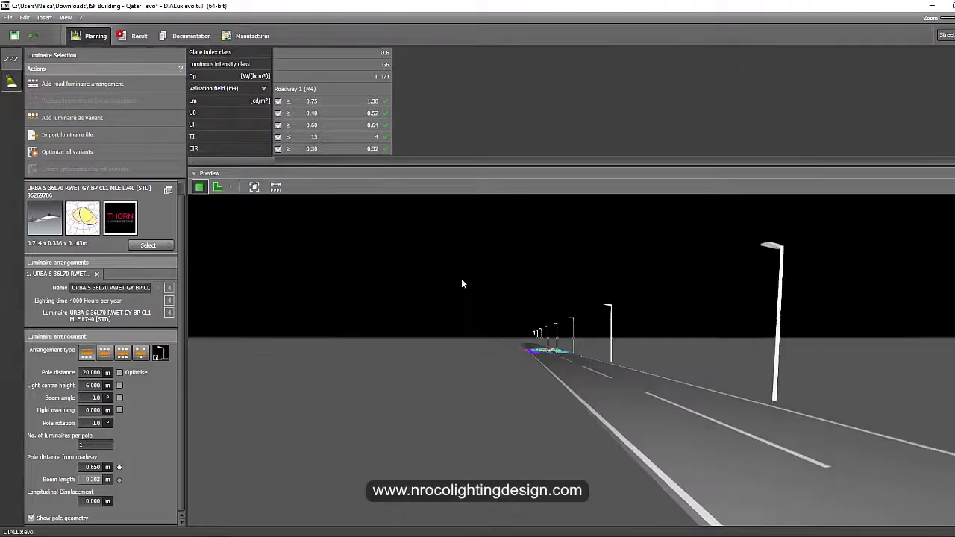
left_click_drag(691, 230, 679, 239)
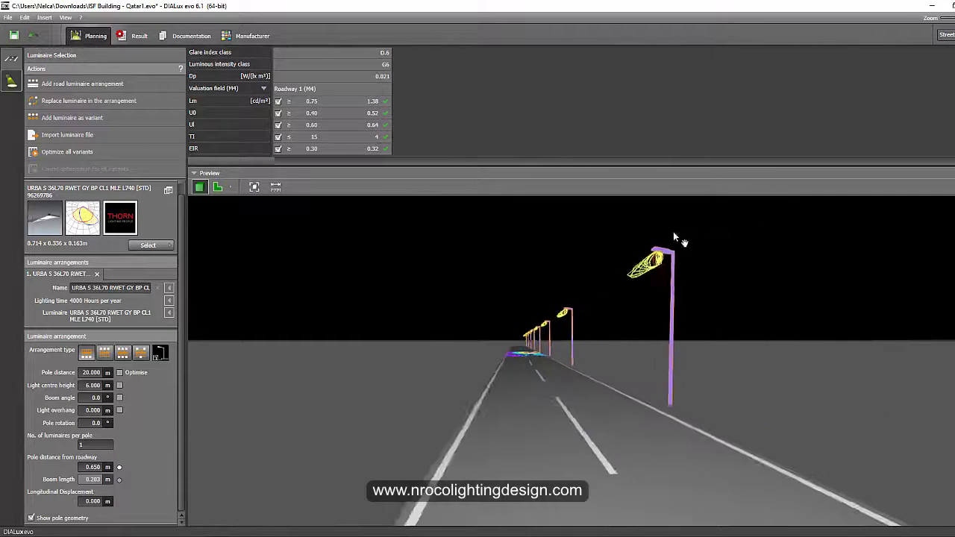
left_click_drag(439, 298, 581, 298)
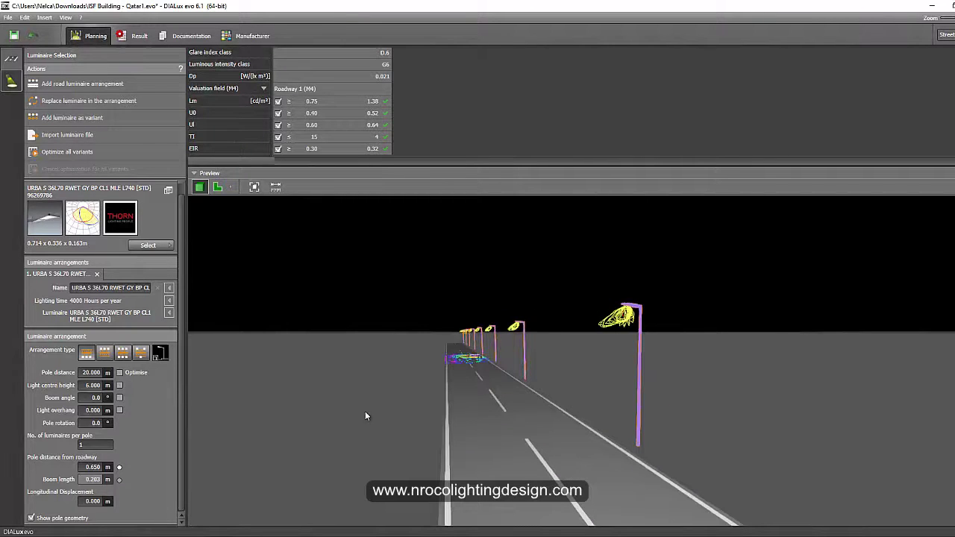
left_click_drag(368, 372, 253, 403)
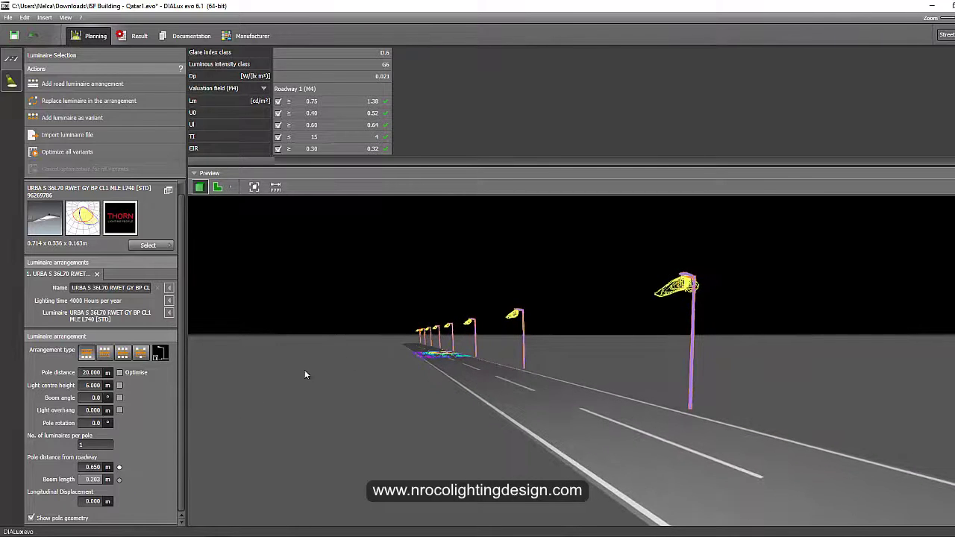
left_click_drag(304, 374, 473, 393)
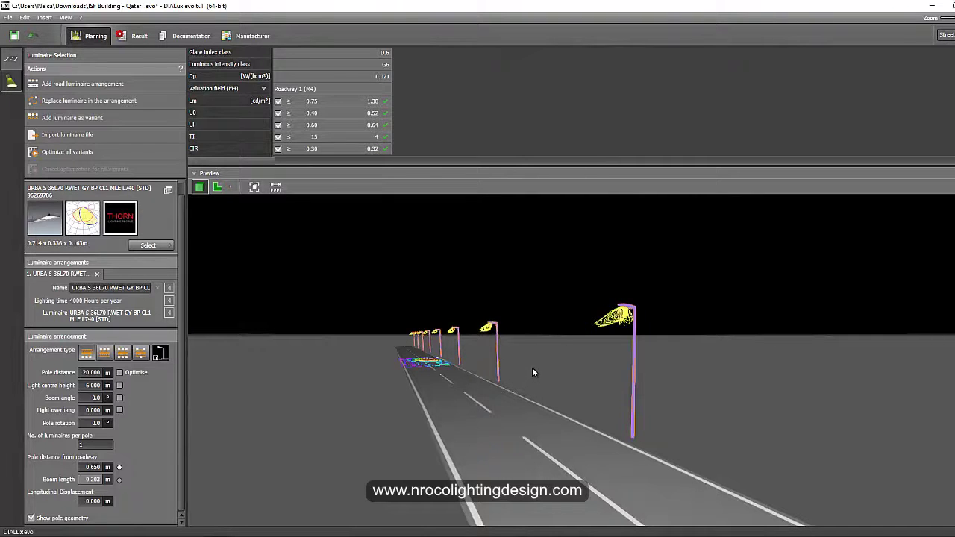
left_click_drag(527, 359, 613, 362)
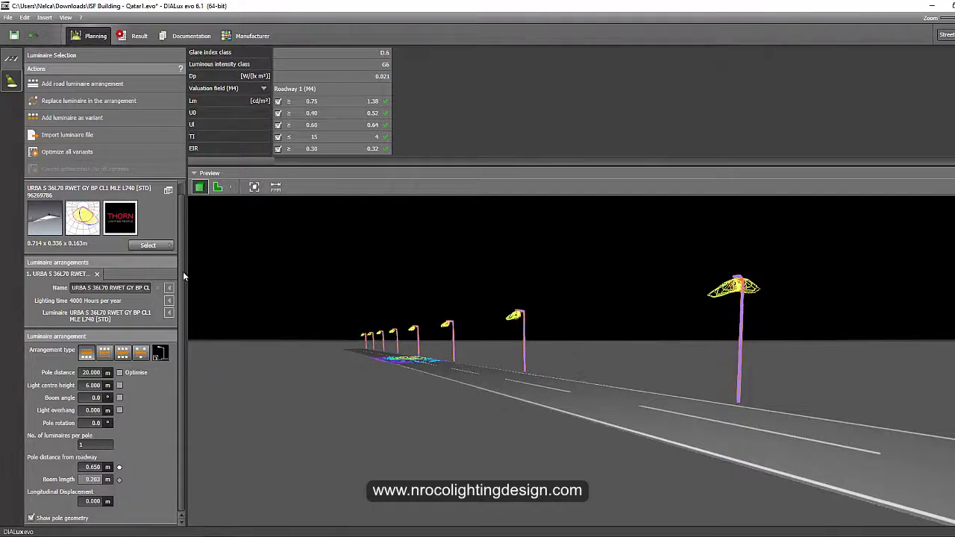
Step: View the data sheet of the URBA S 36L70 road luminaire, close it and inspect the poles along the roadway
left_click(156, 247)
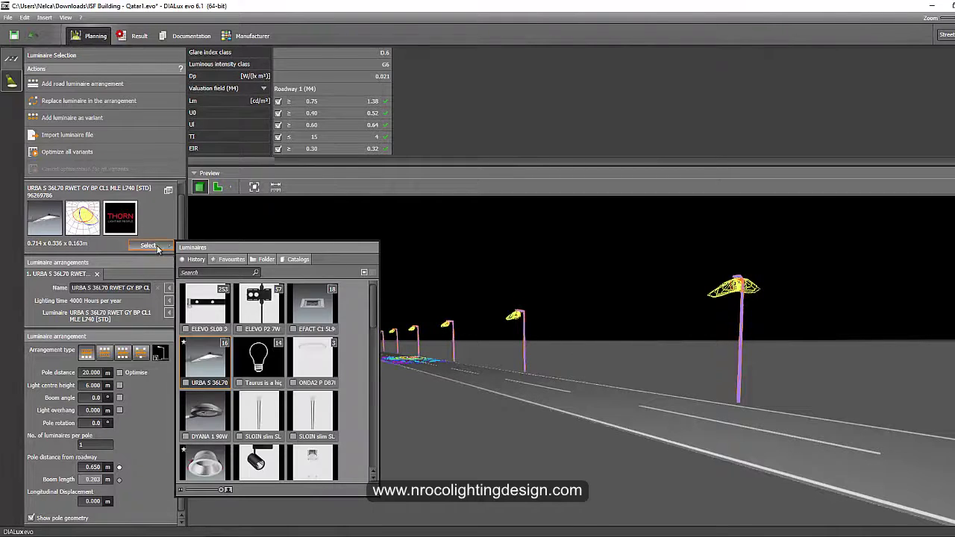
left_click(169, 190)
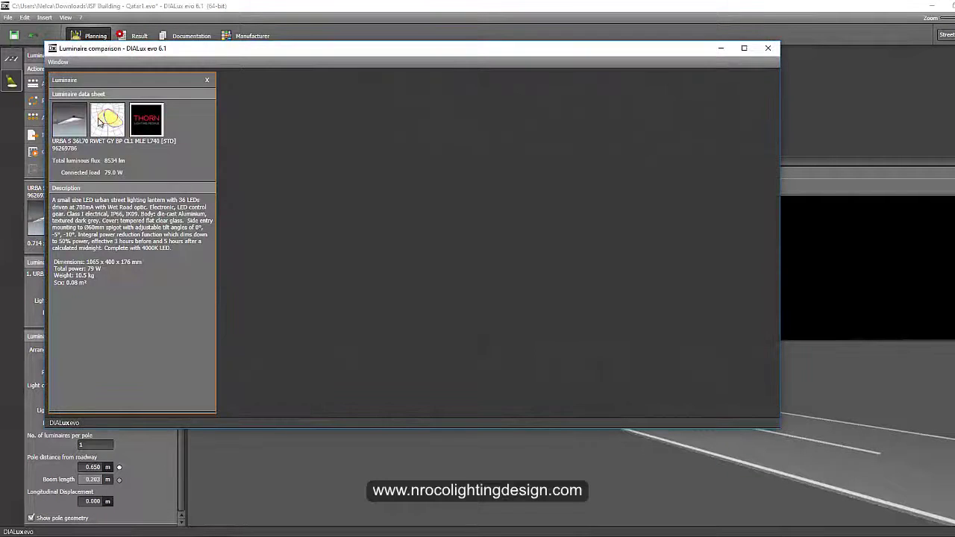
left_click(768, 48)
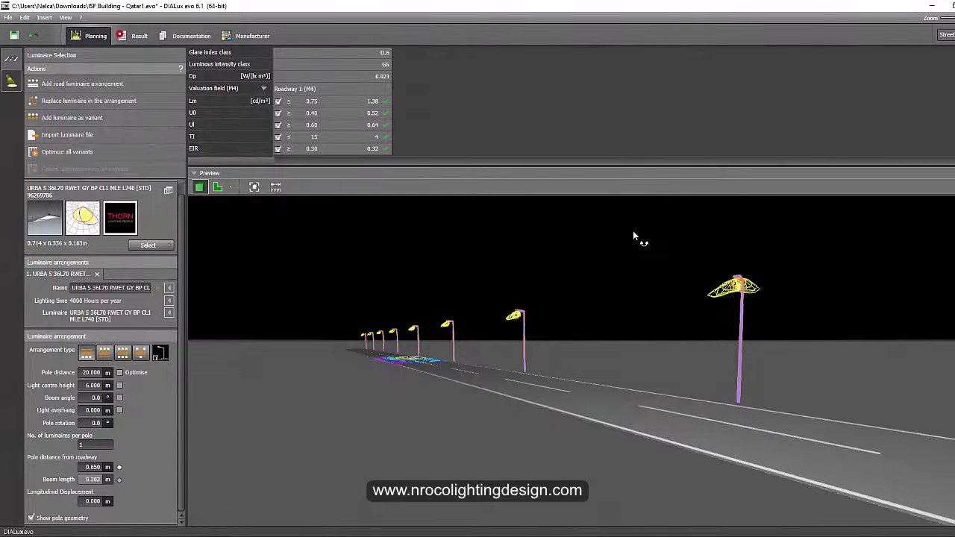
left_click_drag(633, 237, 630, 237)
mouse_move(335, 317)
left_mouse_down()
mouse_move(345, 320)
mouse_move(337, 334)
left_mouse_up()
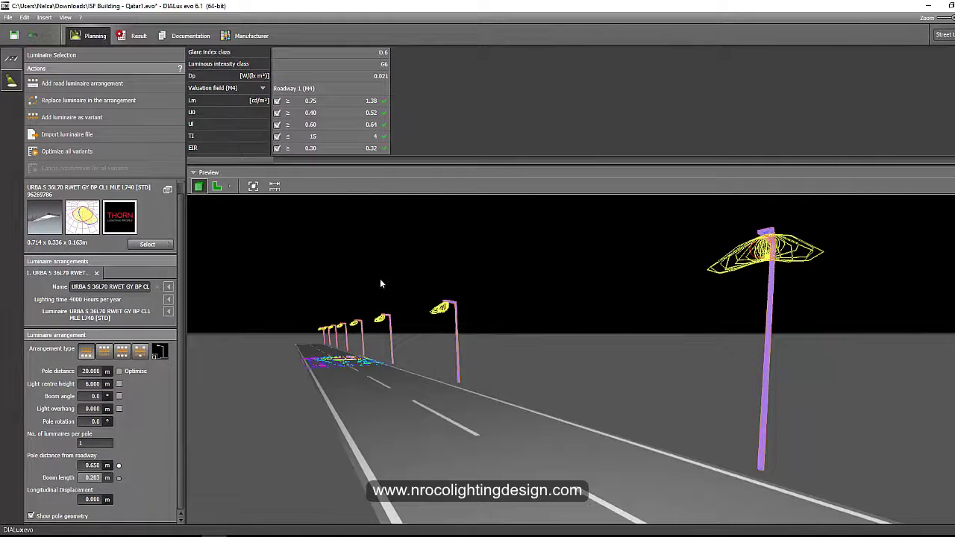
mouse_move(384, 280)
right_mouse_down()
mouse_move(392, 283)
mouse_move(379, 281)
right_mouse_up()
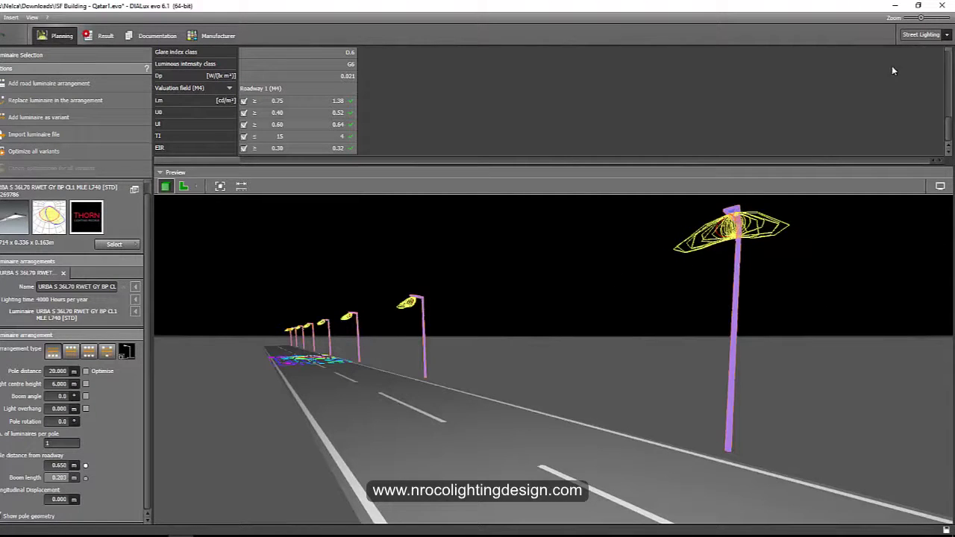
Step: Switch back to building and outdoor planning and bring the building's front and road into closer view
left_click(915, 38)
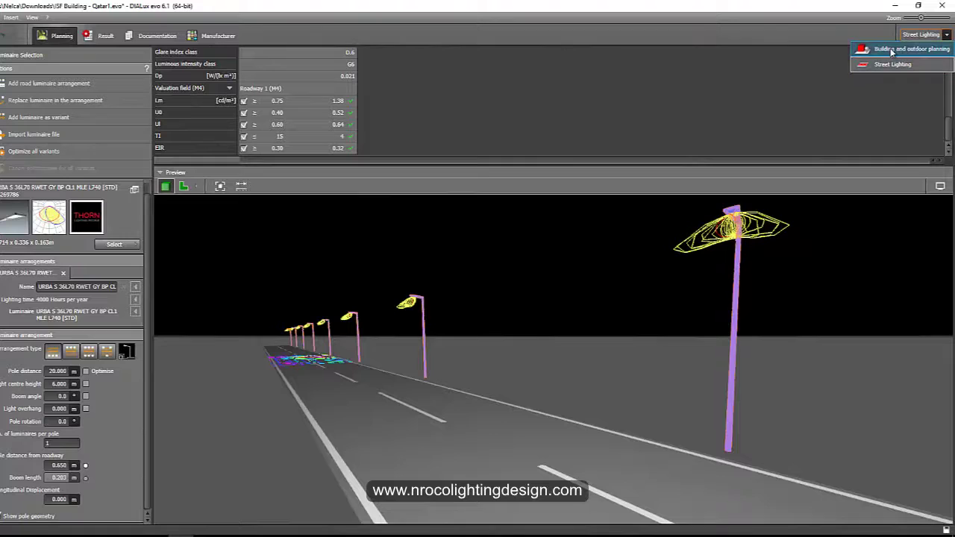
left_click(893, 50)
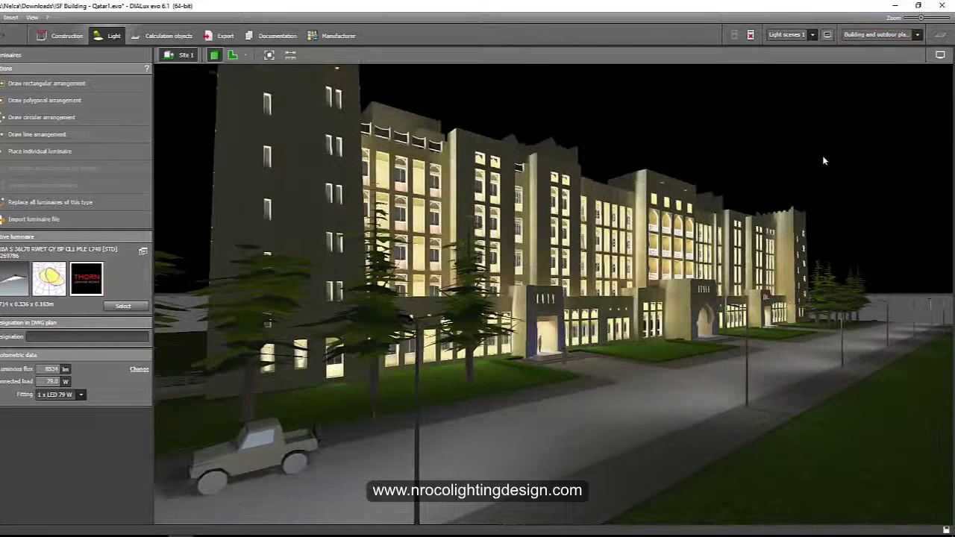
right_click_drag(823, 159, 801, 204)
scroll(725, 374, "up", 3)
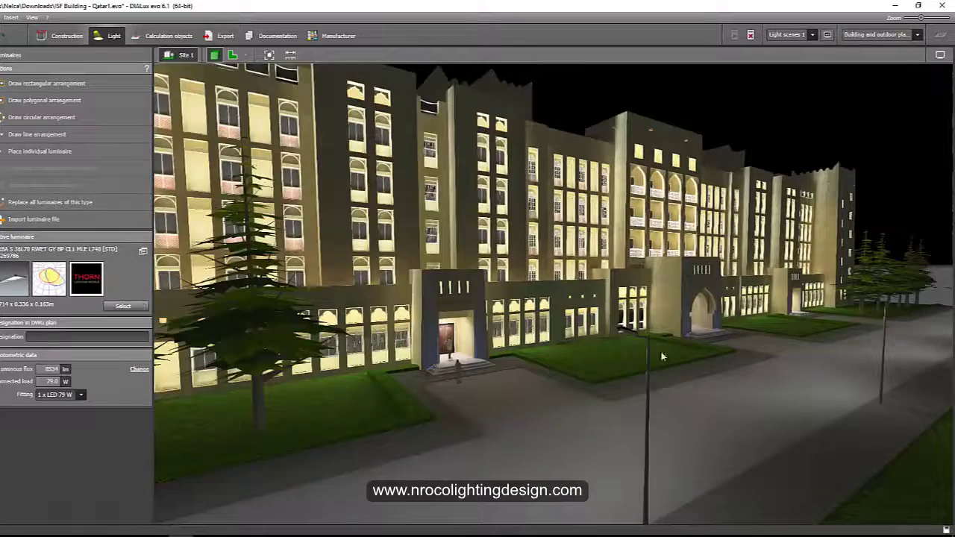
Step: Select the street luminaire line arrangement along the road and examine its poles and light distribution in front of the building
left_click(629, 333)
scroll(760, 307, "down", 4)
middle_click_drag(683, 303, 698, 290)
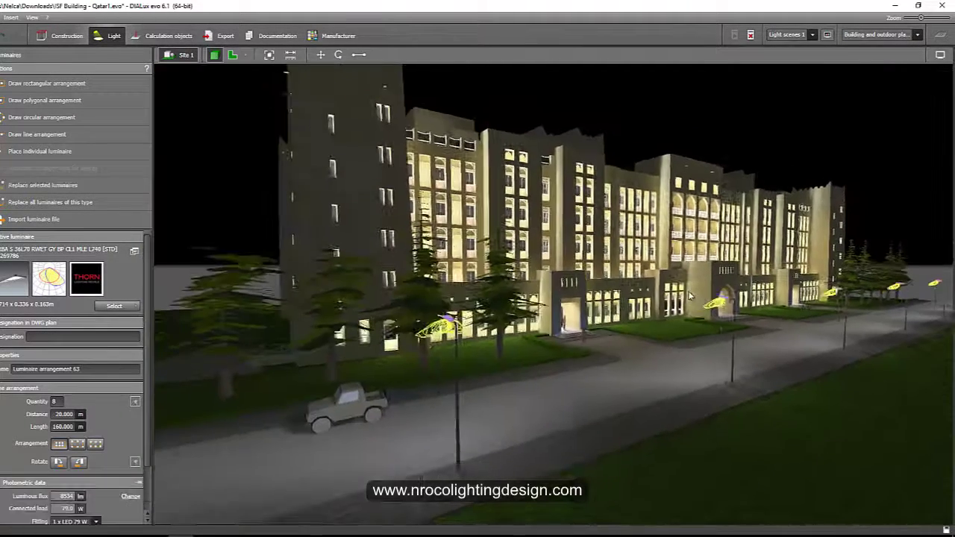
right_click_drag(244, 236, 256, 231)
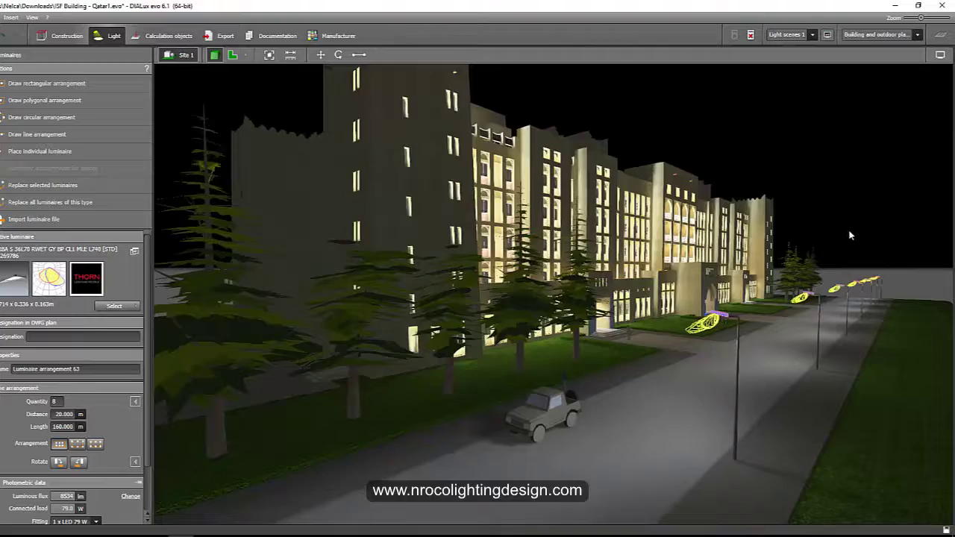
middle_click_drag(851, 235, 777, 286)
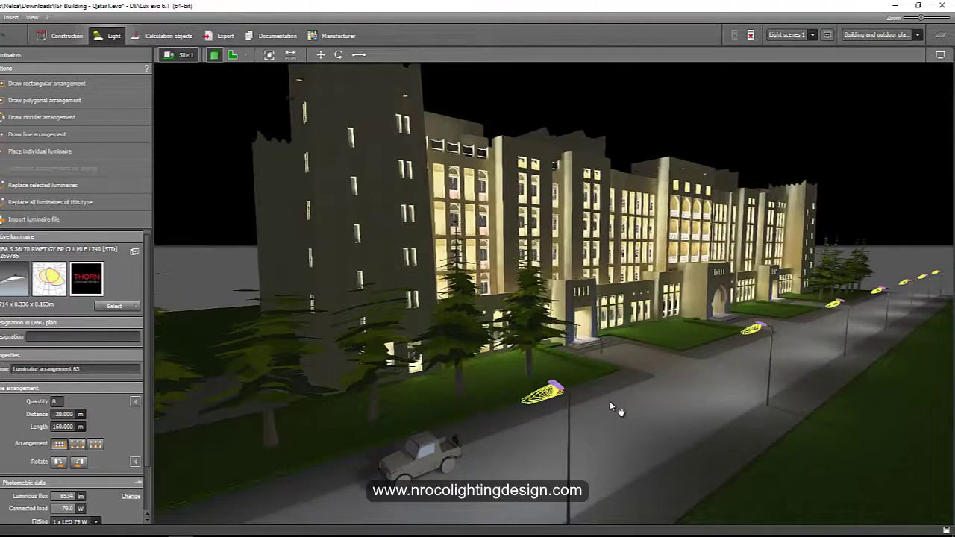
middle_click_drag(611, 407, 586, 358)
scroll(539, 372, "up", 2)
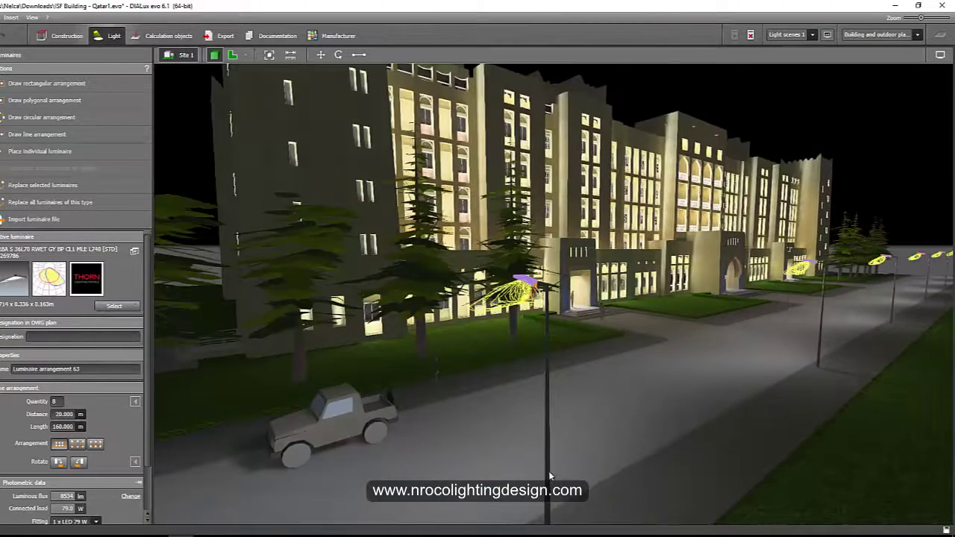
middle_click_drag(699, 386, 390, 375)
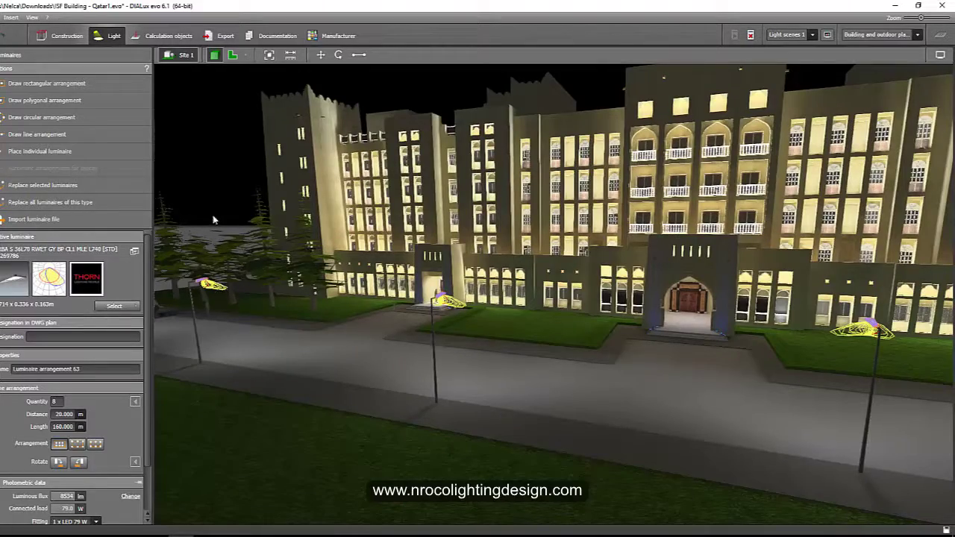
Step: Turn on the false colour display and examine the light distribution on the road and building front from both directions
middle_click_drag(229, 207, 357, 348)
right_click_drag(357, 348, 372, 338)
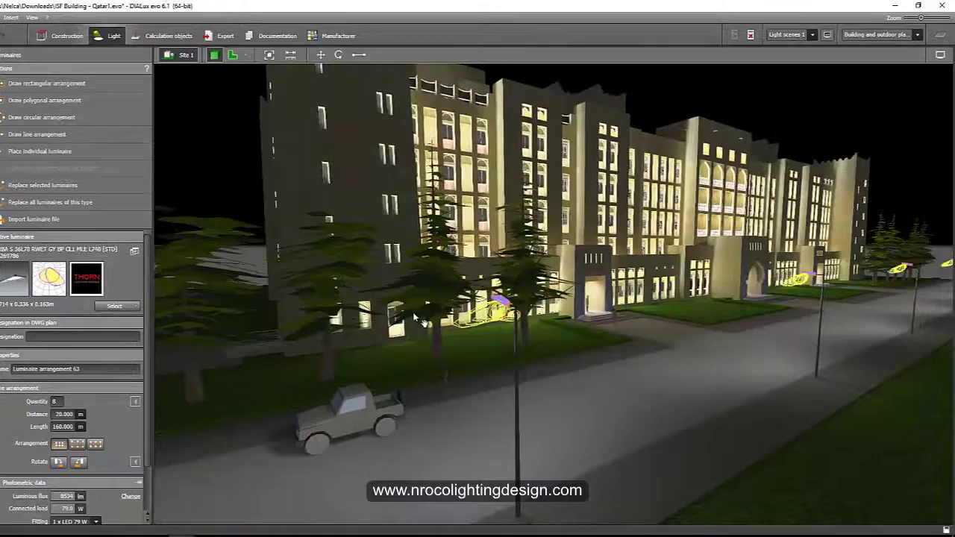
right_click_drag(413, 312, 456, 358)
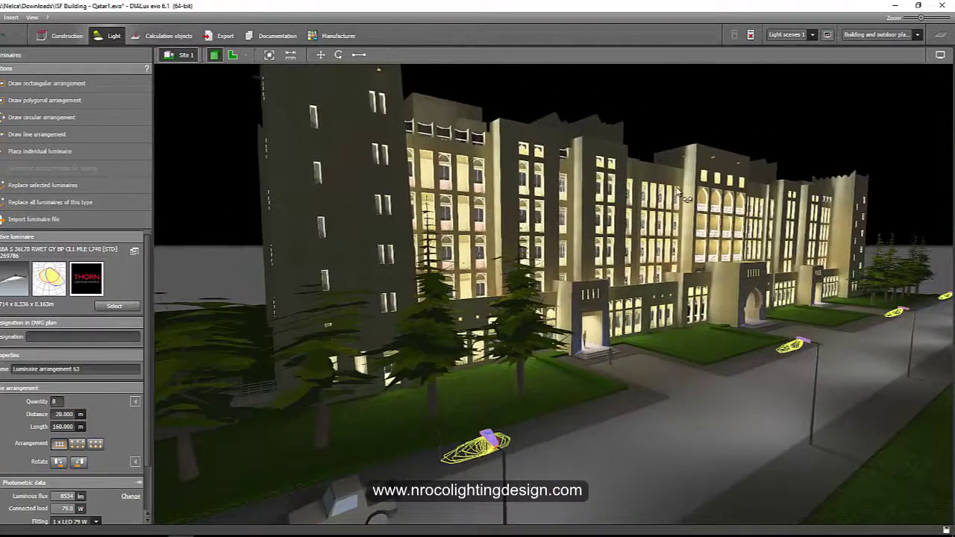
right_click_drag(680, 197, 715, 187)
left_click(941, 55)
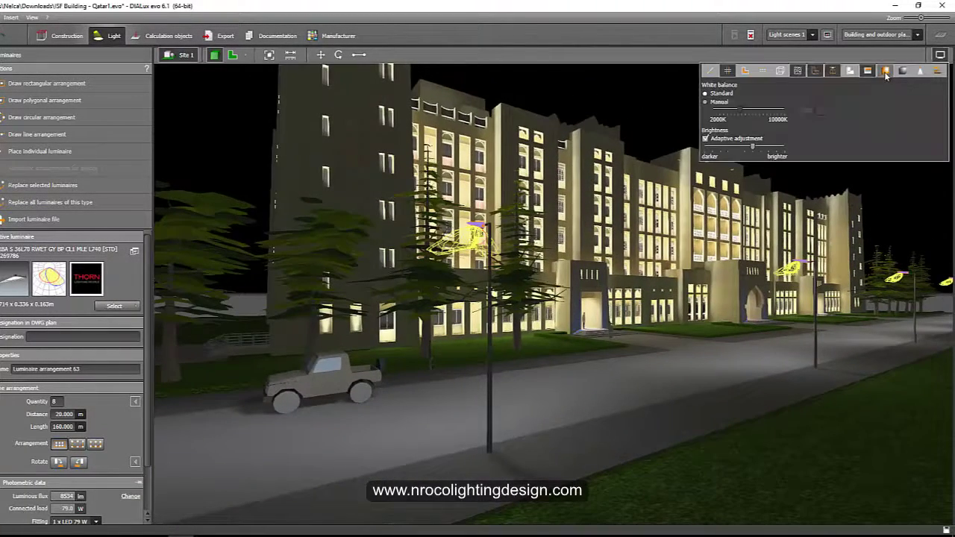
left_click(886, 71)
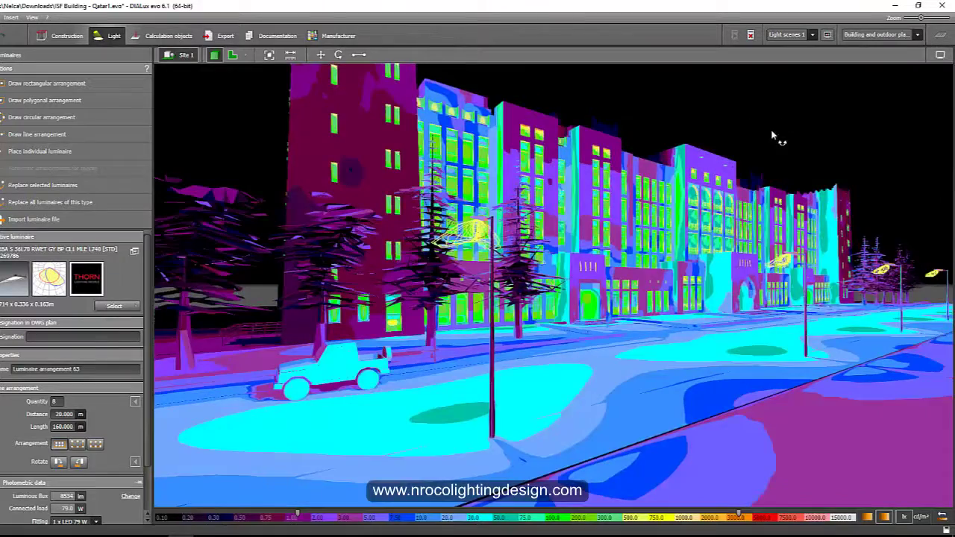
scroll(772, 139, "up", 3)
right_click_drag(749, 144, 587, 210)
middle_click_drag(588, 209, 540, 208)
scroll(541, 208, "down", 2)
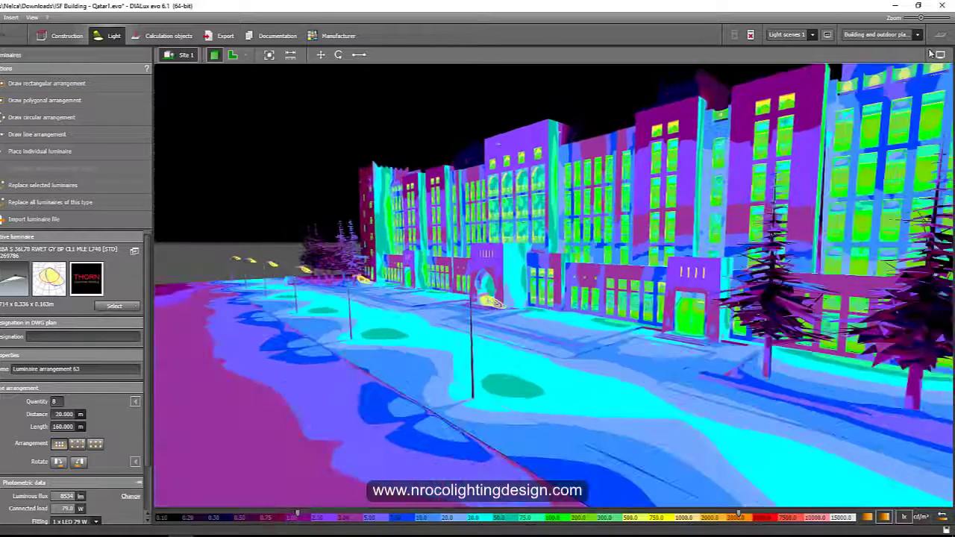
Step: Turn off the false colour display and deselect the street luminaire arrangement
mouse_move(932, 62)
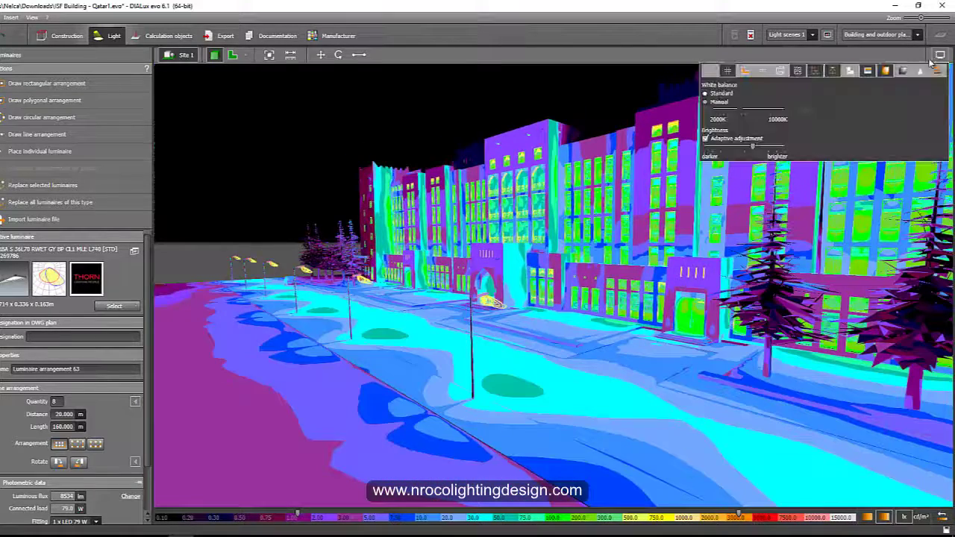
left_click(886, 71)
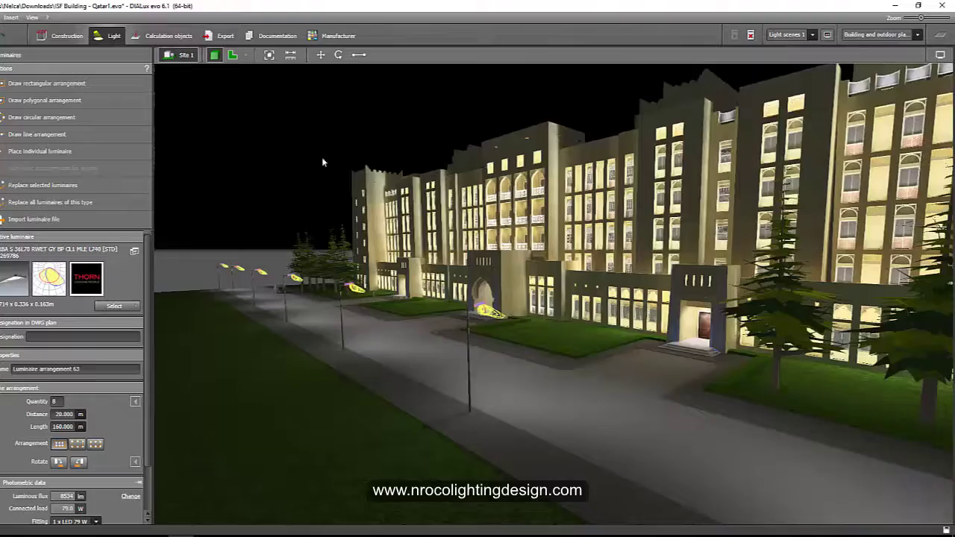
right_click_drag(323, 160, 340, 162)
left_click(319, 141)
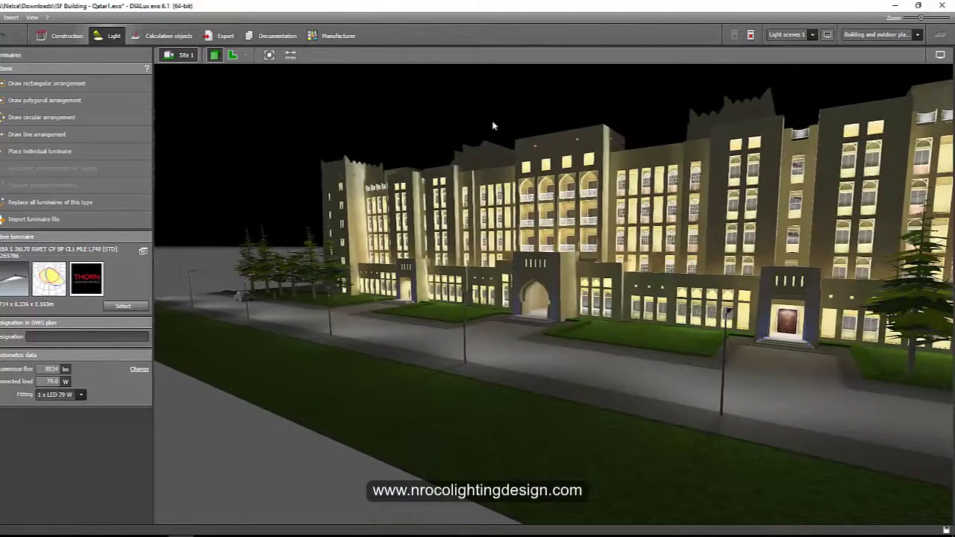
Step: Examine the night scene of the building, road and trees from several angles along the front
middle_click_drag(493, 125, 368, 142)
middle_click_drag(697, 285, 462, 274)
right_click_drag(451, 269, 459, 266)
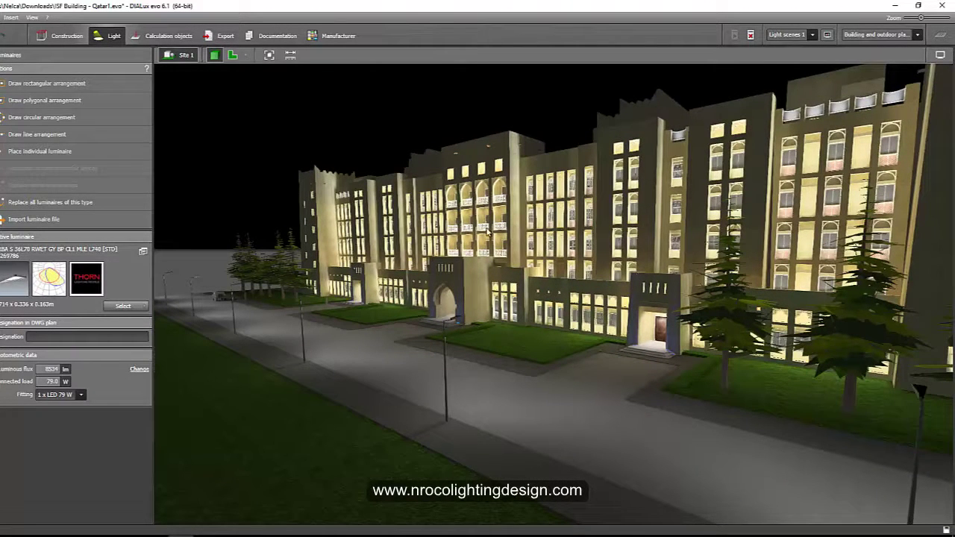
right_click_drag(618, 404, 515, 308)
scroll(512, 306, "down", 5)
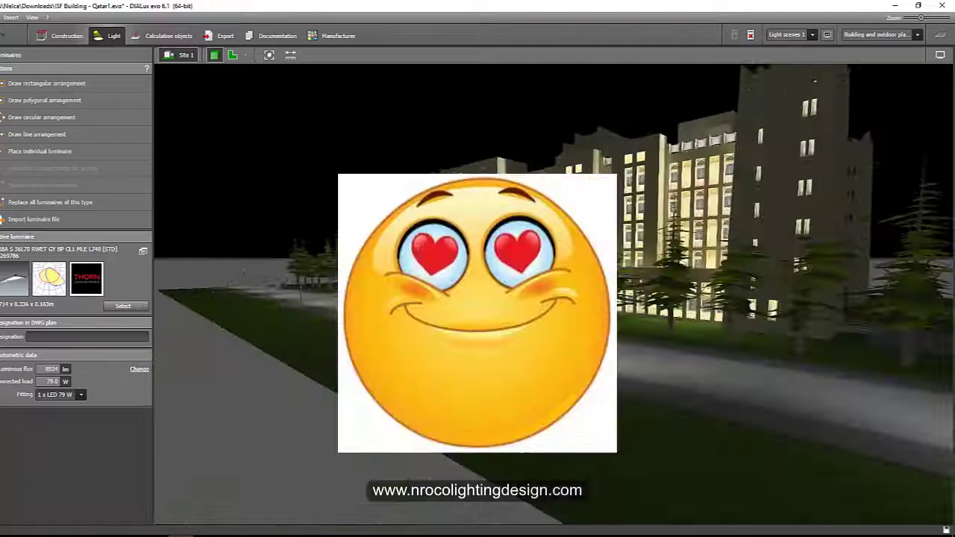
middle_click_drag(324, 216, 300, 233)
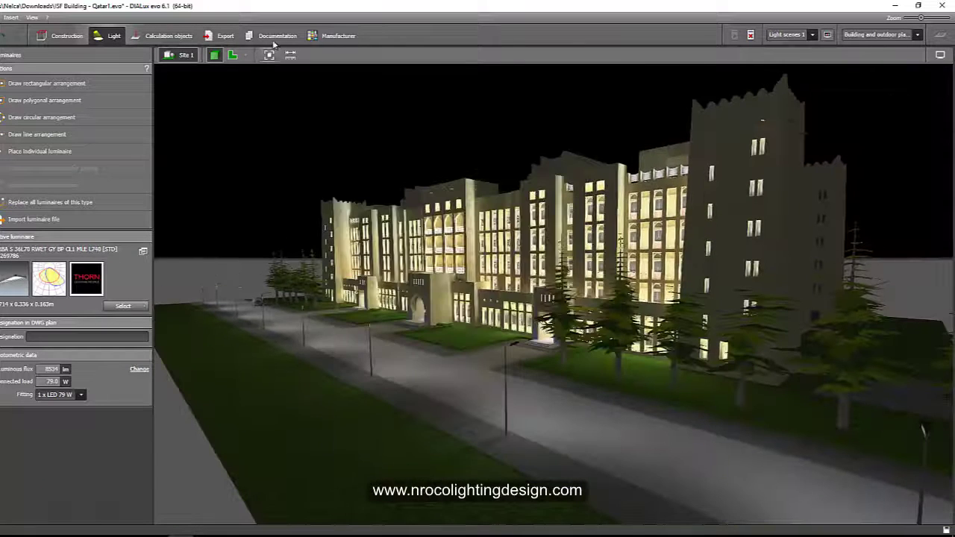
Step: Open the project documentation and look through the project cover, table of contents and luminaire parts list
left_click(272, 37)
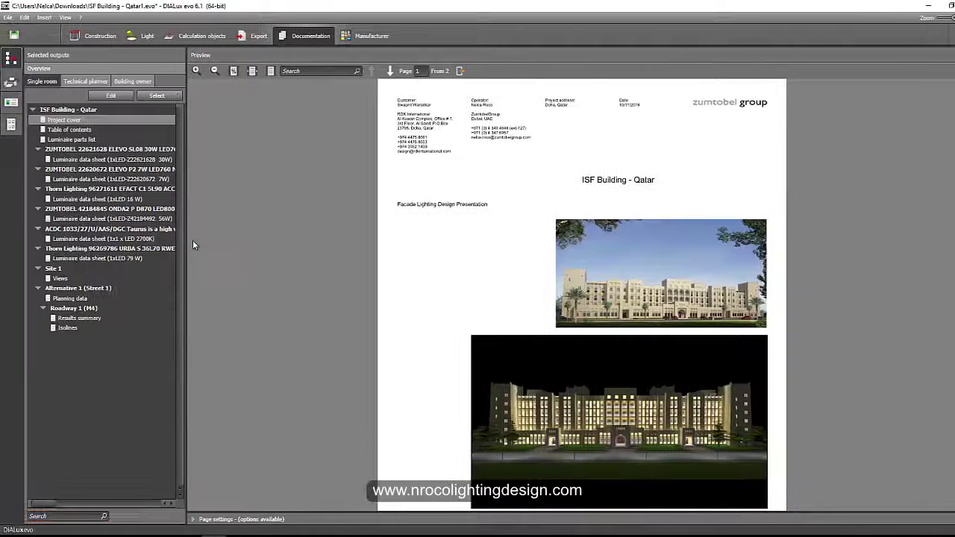
left_click(74, 130)
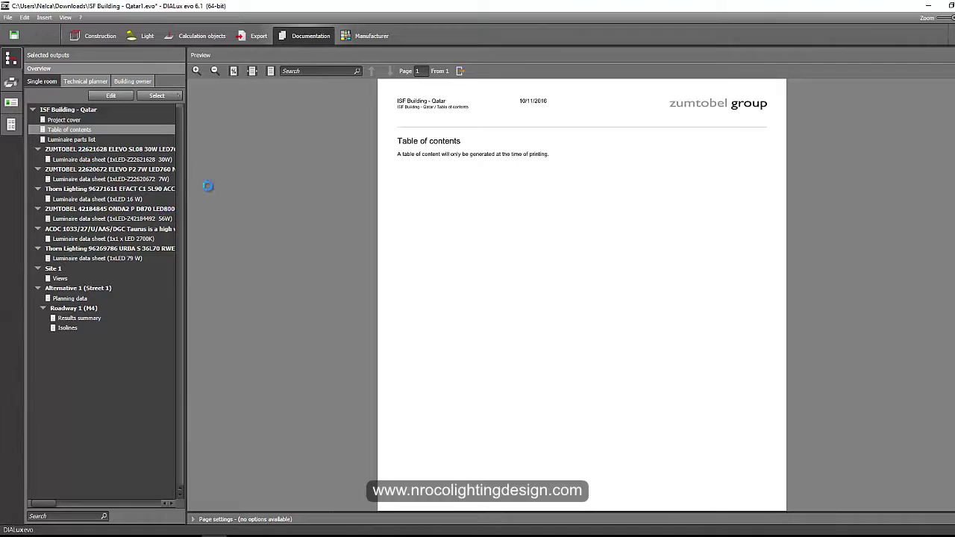
scroll(654, 247, "down", 1)
scroll(654, 246, "down", 10)
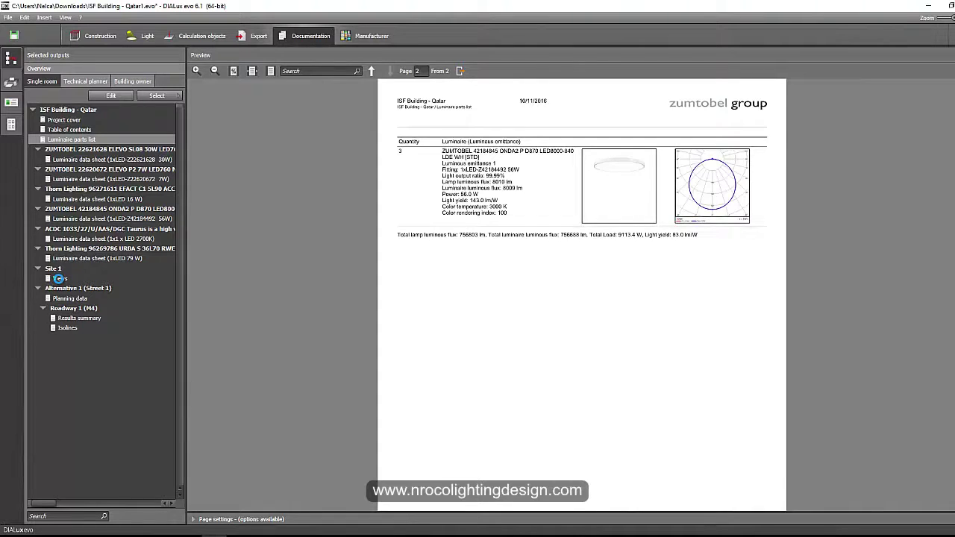
Step: Look through the rendered and false colour images on the Site 1 views pages of the documentation
scroll(225, 277, "down", 4)
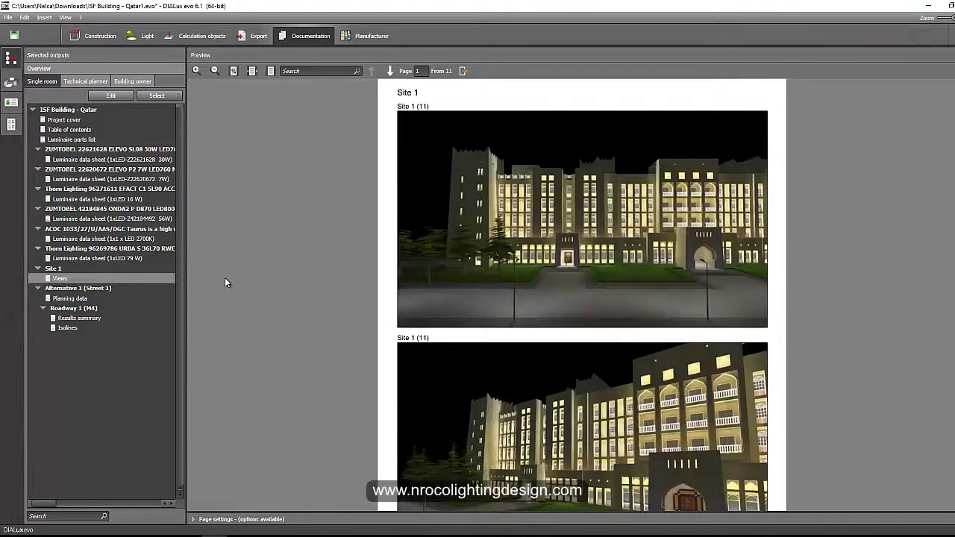
scroll(287, 291, "down", 10)
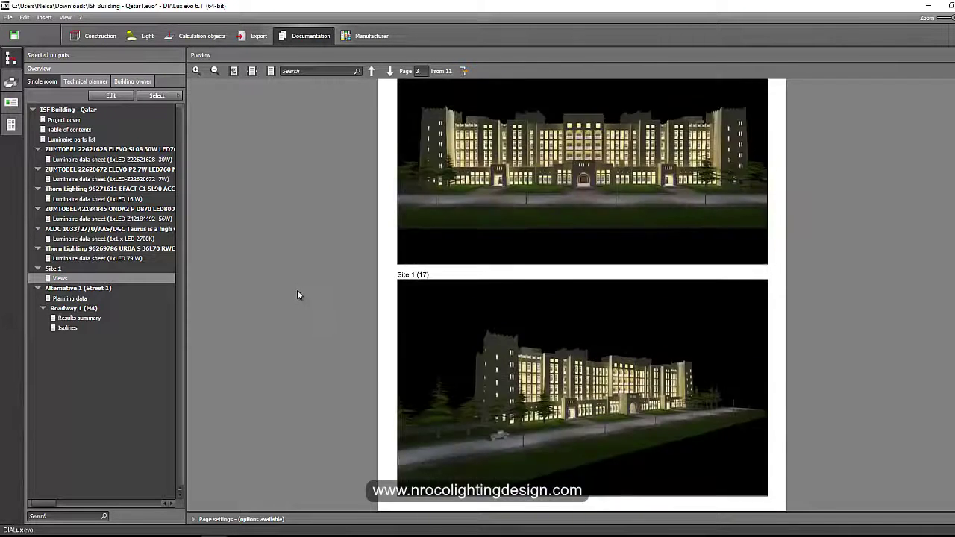
scroll(298, 296, "down", 10)
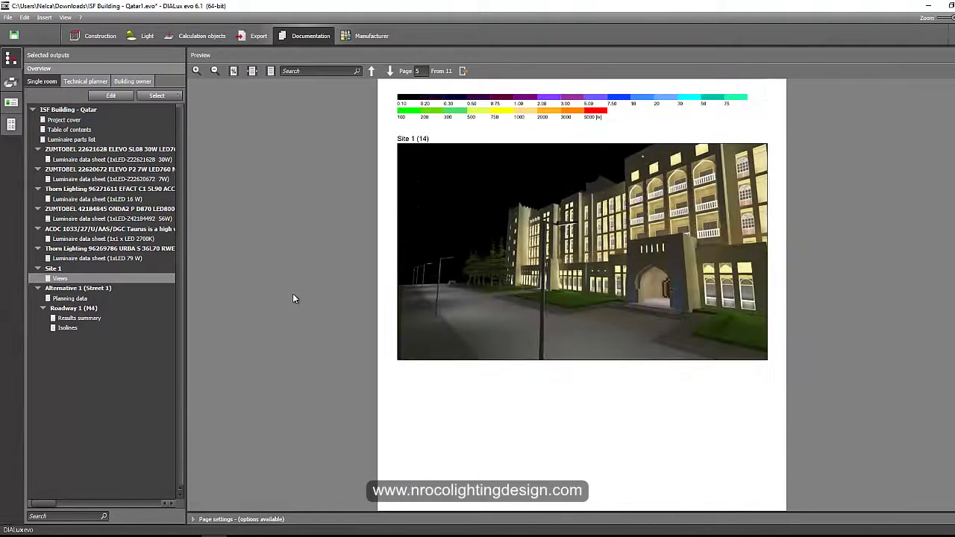
scroll(307, 296, "up", 8)
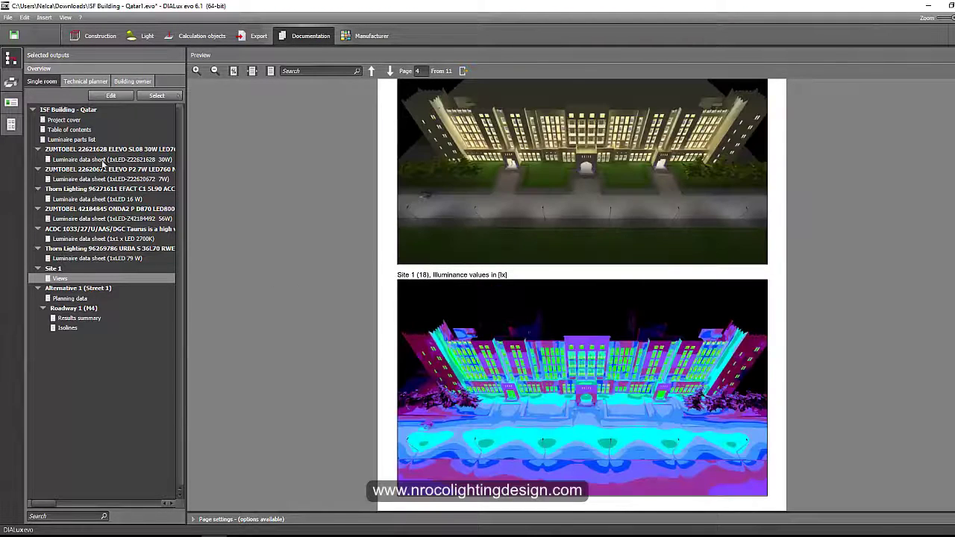
Step: Return to the project cover and examine its photo, night rendering and elevation drawing
left_click(67, 120)
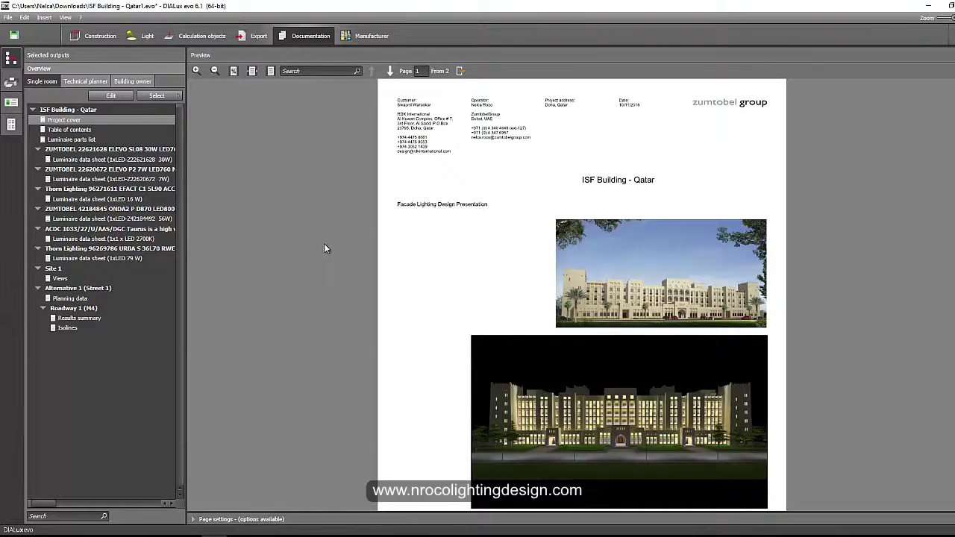
scroll(316, 258, "down", 3)
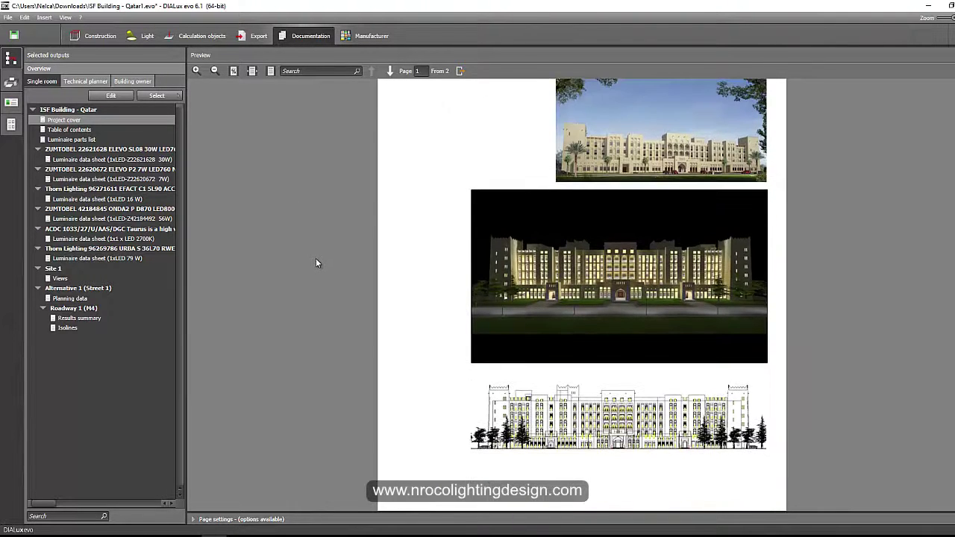
scroll(316, 258, "up", 3)
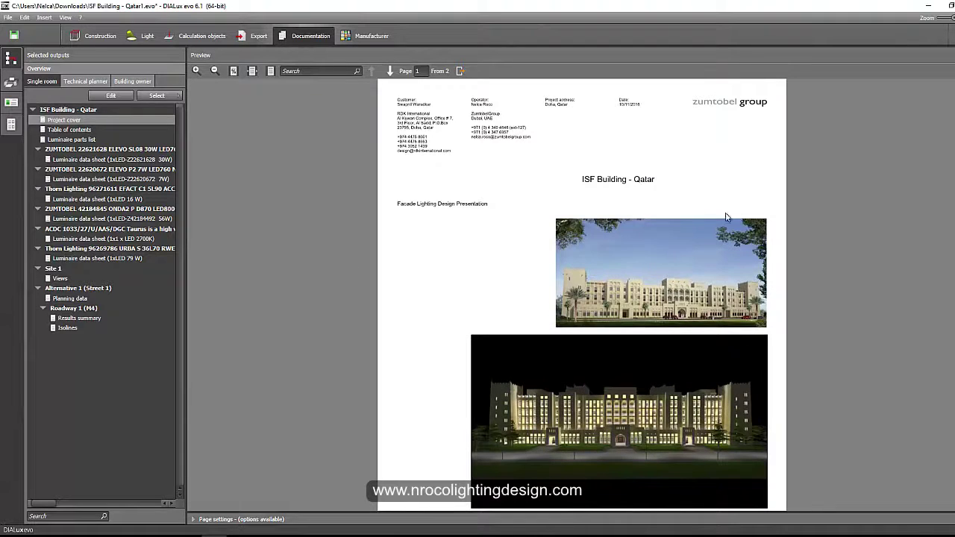
scroll(720, 293, "down", 3)
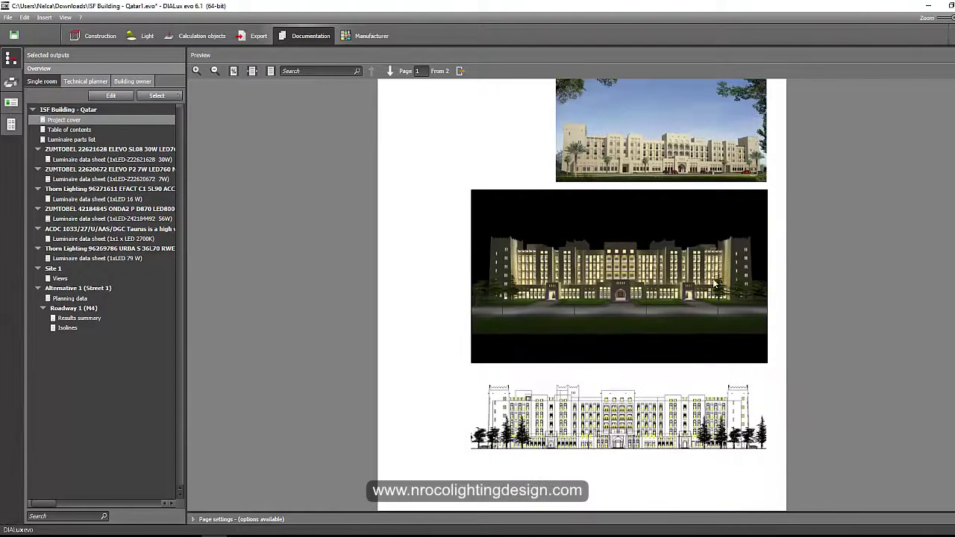
scroll(681, 309, "down", 5)
Step: Enlarge the project cover preview to page width to inspect the elevation and renderings, then restore the page size and review both pages
left_click(253, 71)
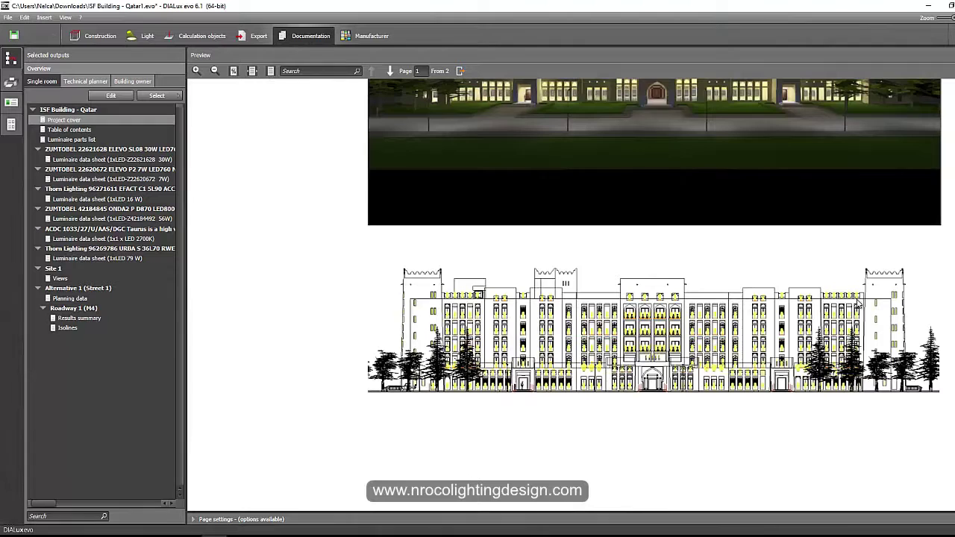
scroll(583, 338, "down", 5)
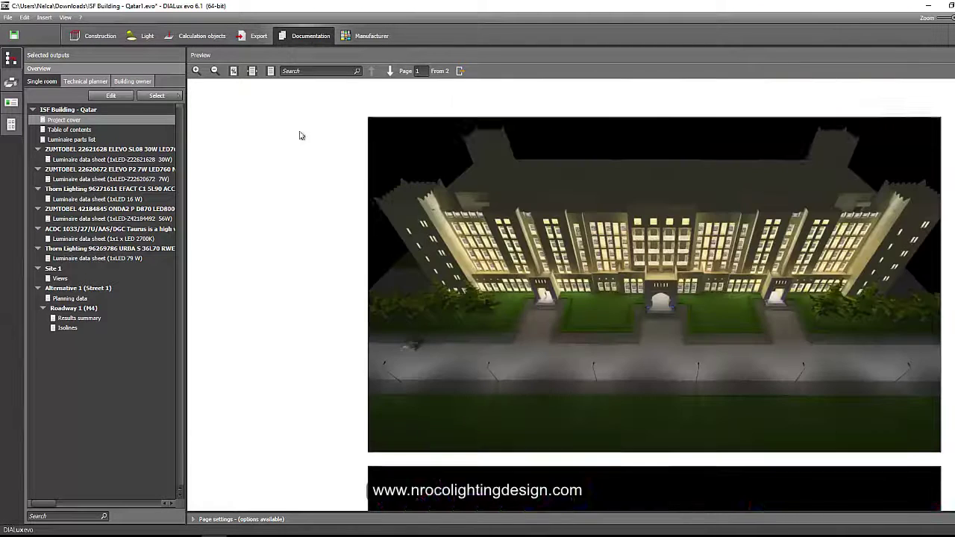
left_click(215, 71)
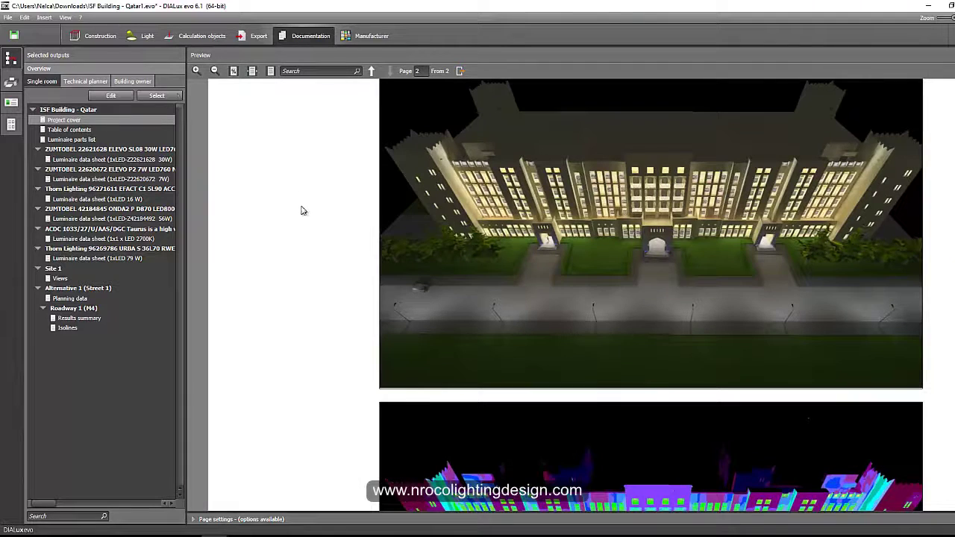
left_click(233, 71)
scroll(441, 286, "down", 2)
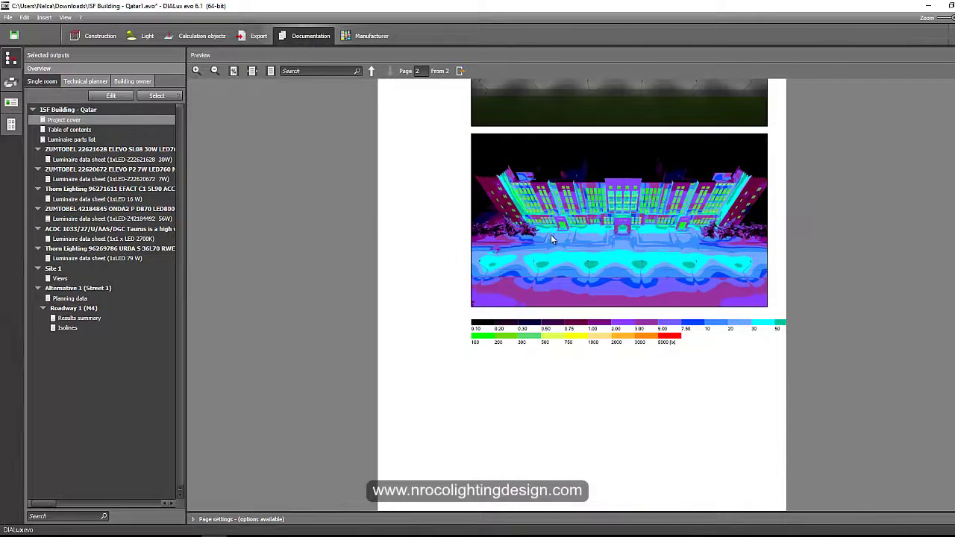
scroll(551, 241, "up", 4)
scroll(588, 315, "down", 4)
scroll(601, 225, "up", 4)
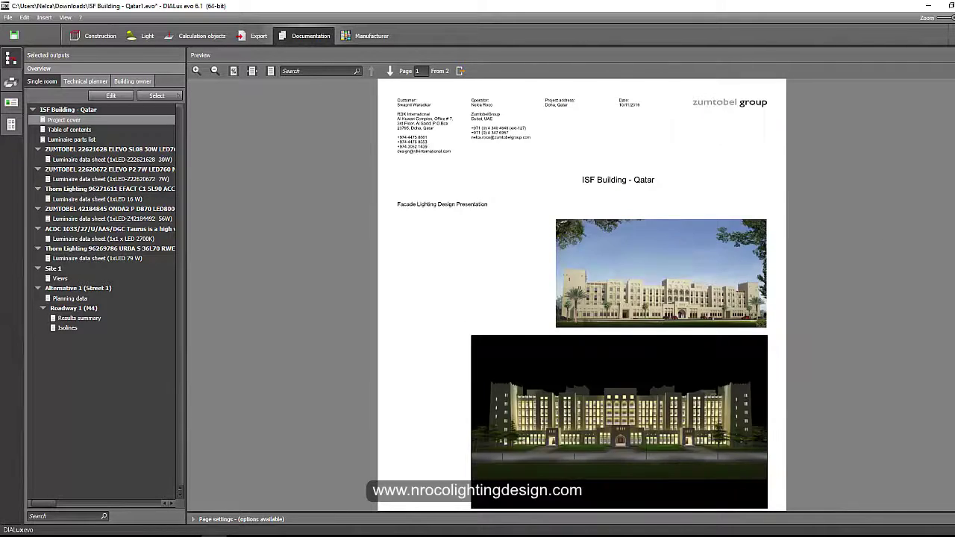
scroll(859, 373, "down", 4)
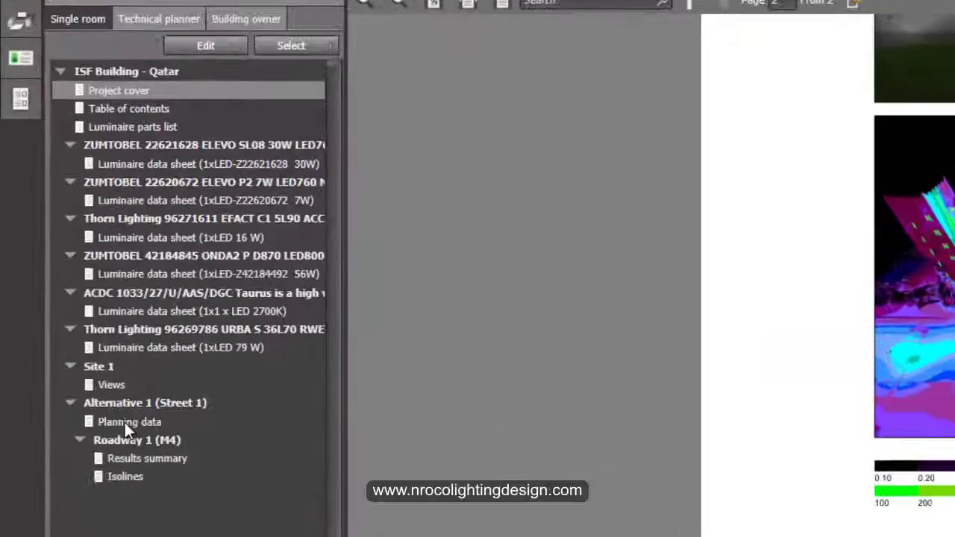
Step: Examine the planning data for Street 1 and the Roadway 1 (M4) results summary and isolines
left_click(123, 422)
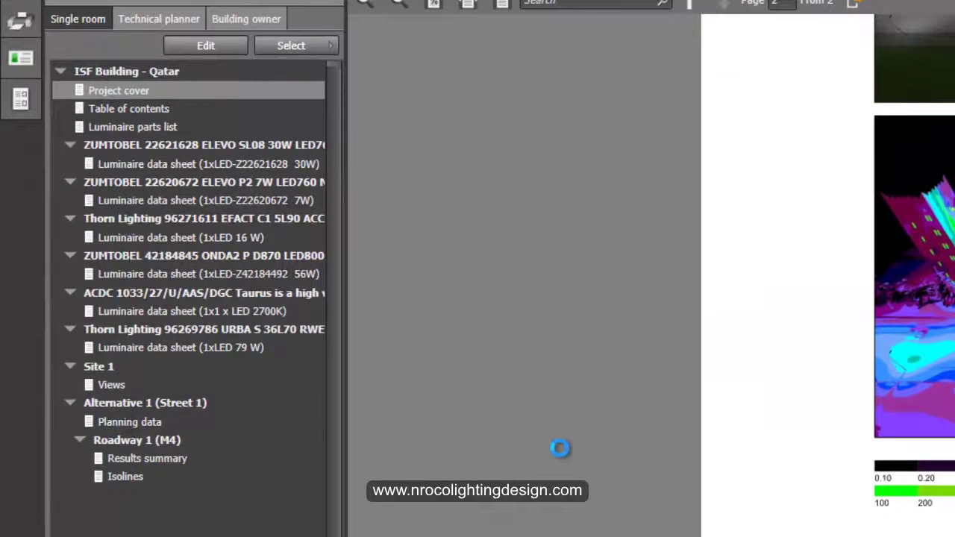
scroll(489, 416, "down", 6)
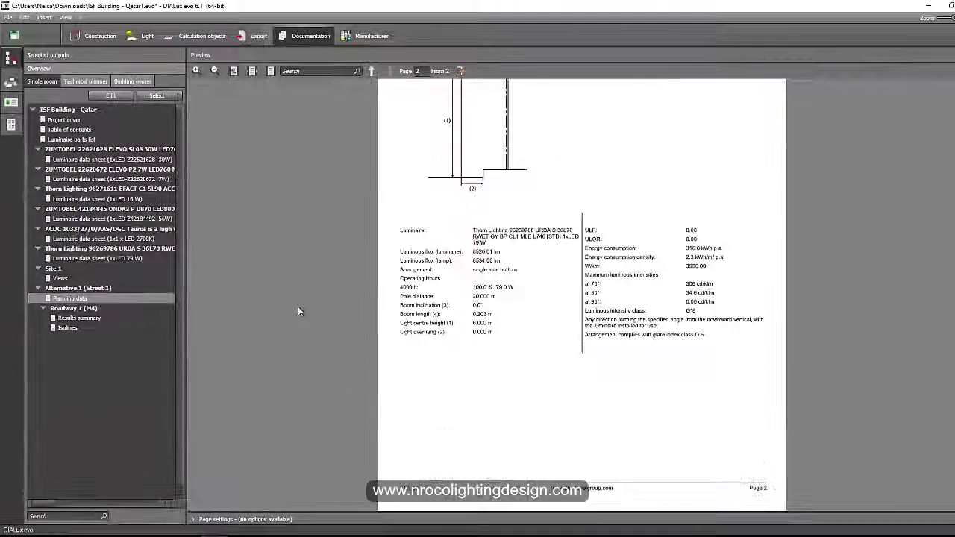
scroll(300, 319, "up", 6)
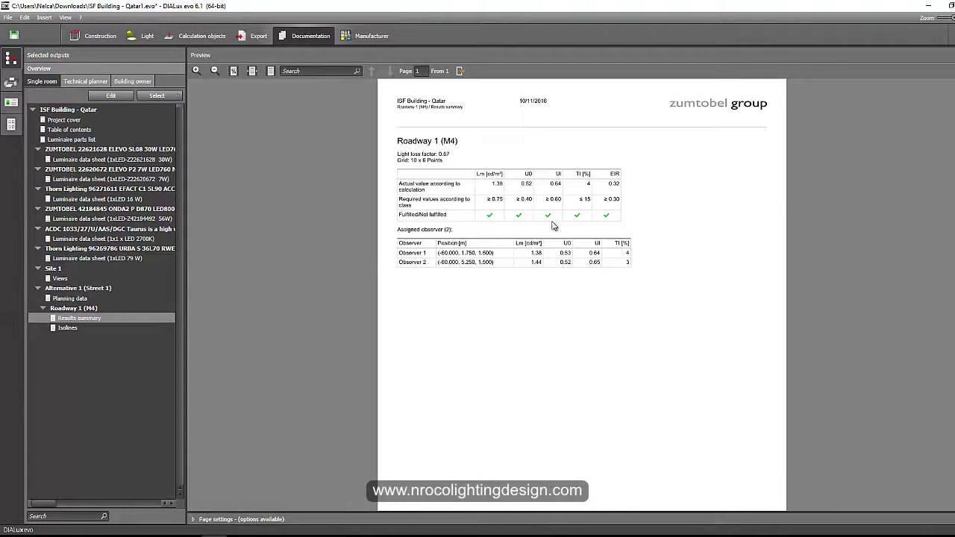
left_click(70, 328)
scroll(342, 304, "down", 6)
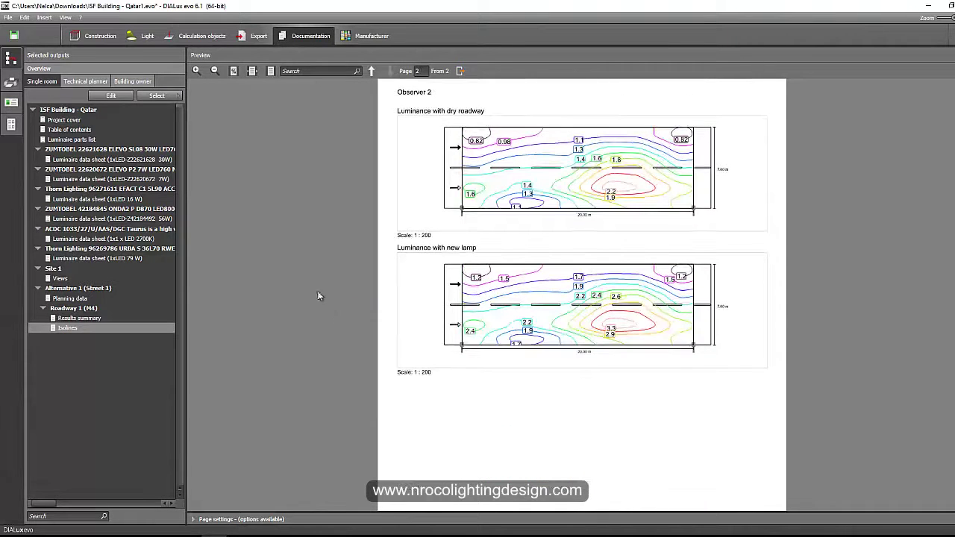
Step: Open the documentation's print and PDF output options, then switch to results.pdf in Adobe Acrobat Reader and review its cover, luminaire data and Site 1 views
left_click(11, 82)
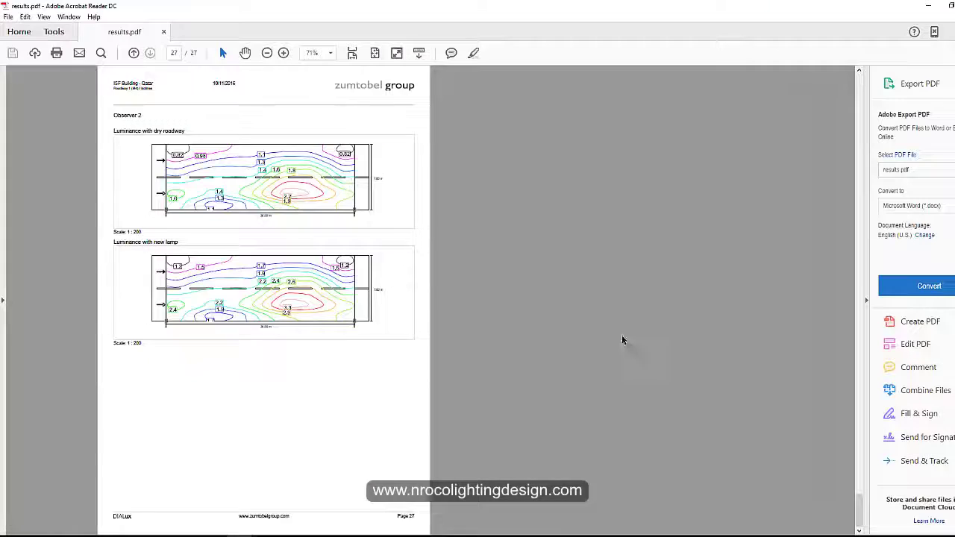
scroll(622, 335, "down", 10)
scroll(561, 347, "up", 6)
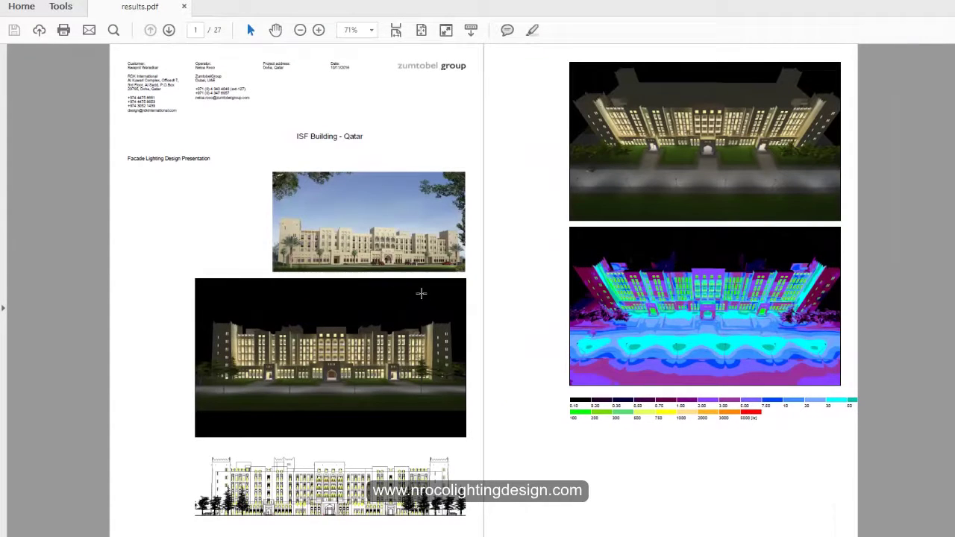
scroll(650, 318, "down", 1)
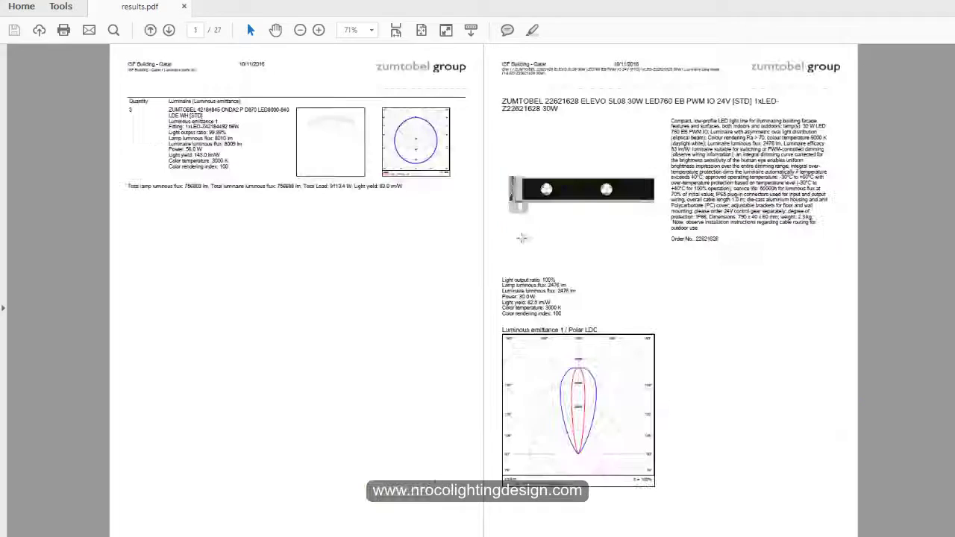
scroll(715, 224, "down", 1)
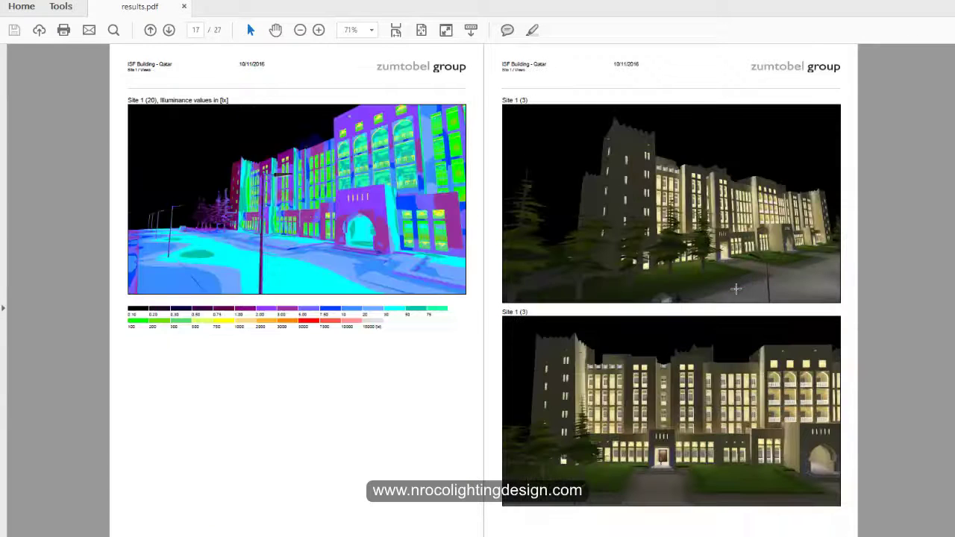
scroll(736, 289, "down", 2)
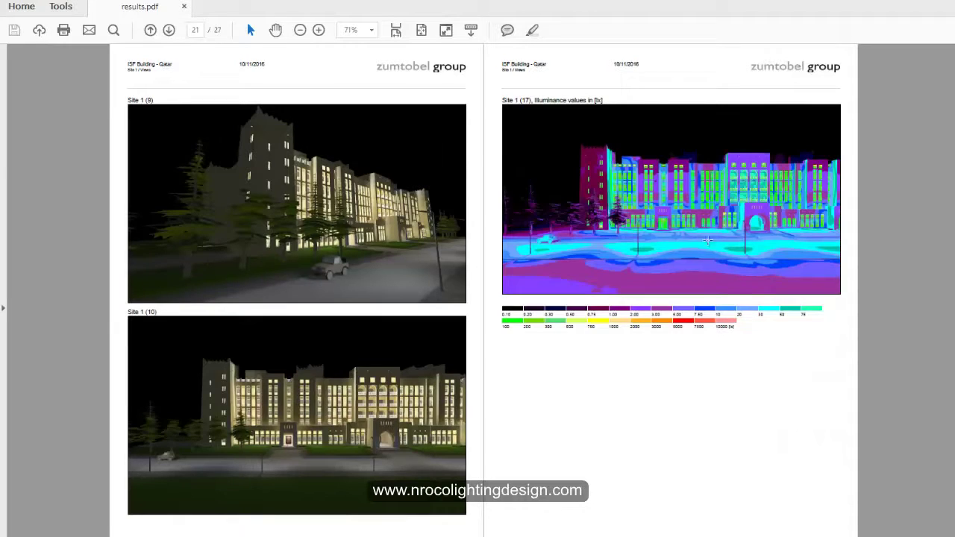
Step: Examine the Roadway 1 (M4) results summary and the Observer 1 and 2 luminance isolines on the report's last pages
scroll(690, 319, "down", 3)
scroll(493, 298, "up", 1)
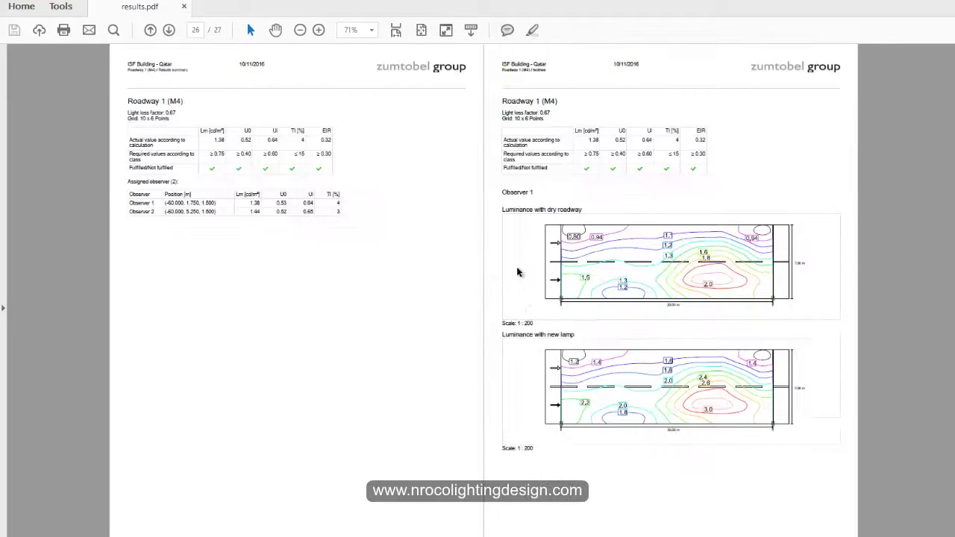
scroll(777, 291, "down", 1)
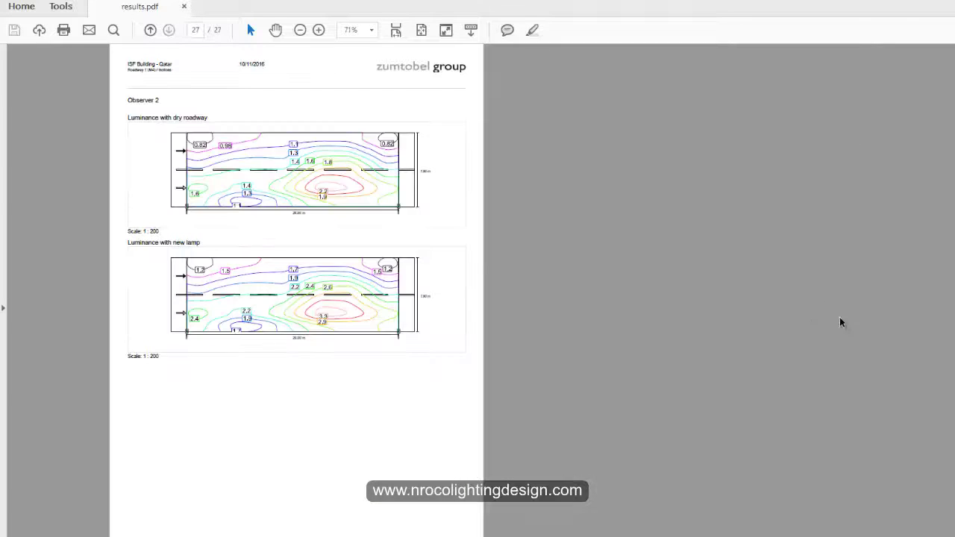
scroll(840, 320, "up", 3)
scroll(441, 247, "down", 1)
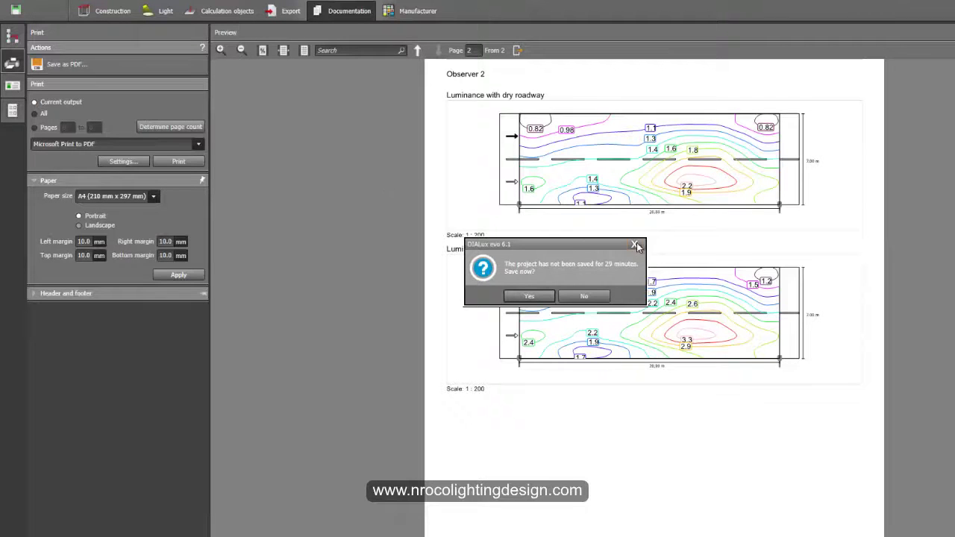
Step: Back in DIALux evo, dismiss the save reminder, return to the Site 1 construction view and inspect the illuminated facade and street from several angles
left_click(634, 244)
left_click(109, 17)
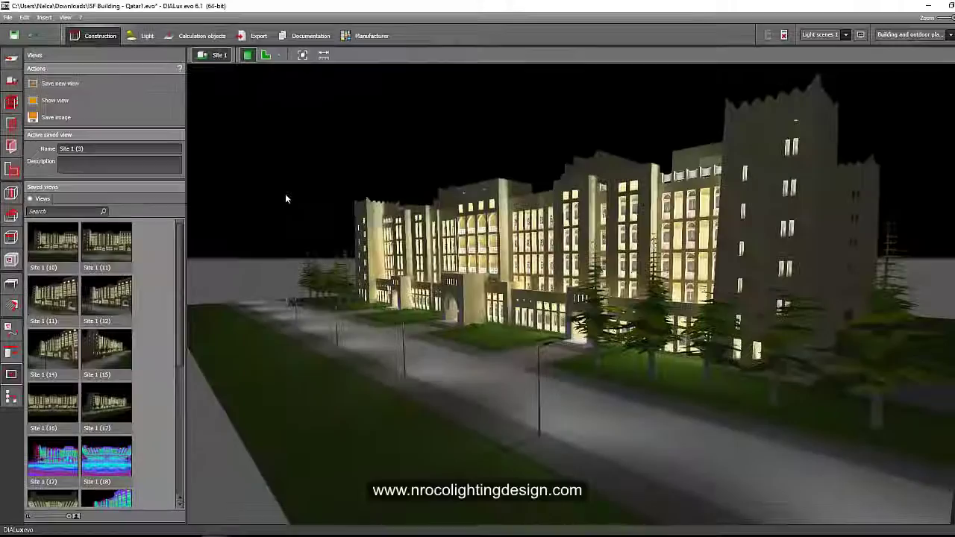
right_click_drag(295, 199, 439, 192)
scroll(674, 259, "up", 2)
middle_click_drag(674, 260, 673, 220)
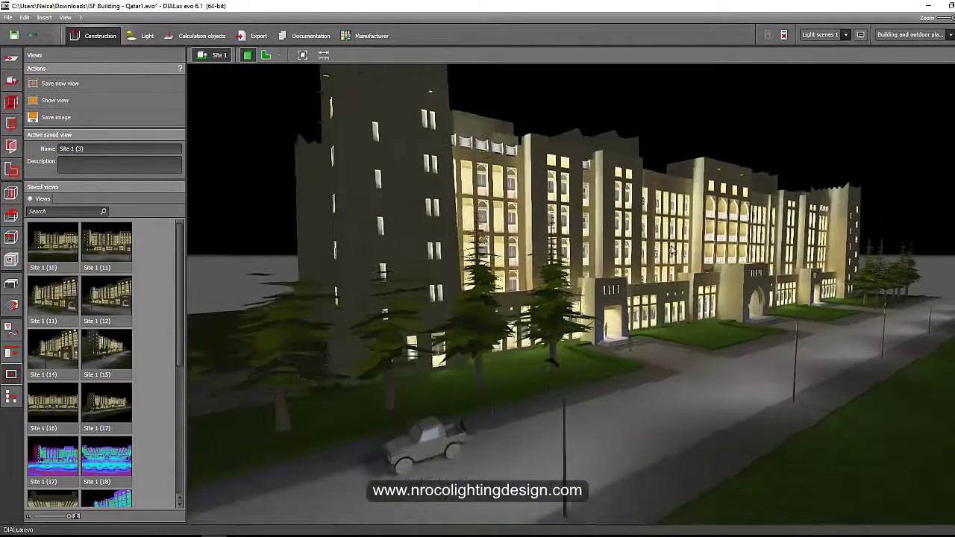
right_click_drag(602, 206, 698, 182)
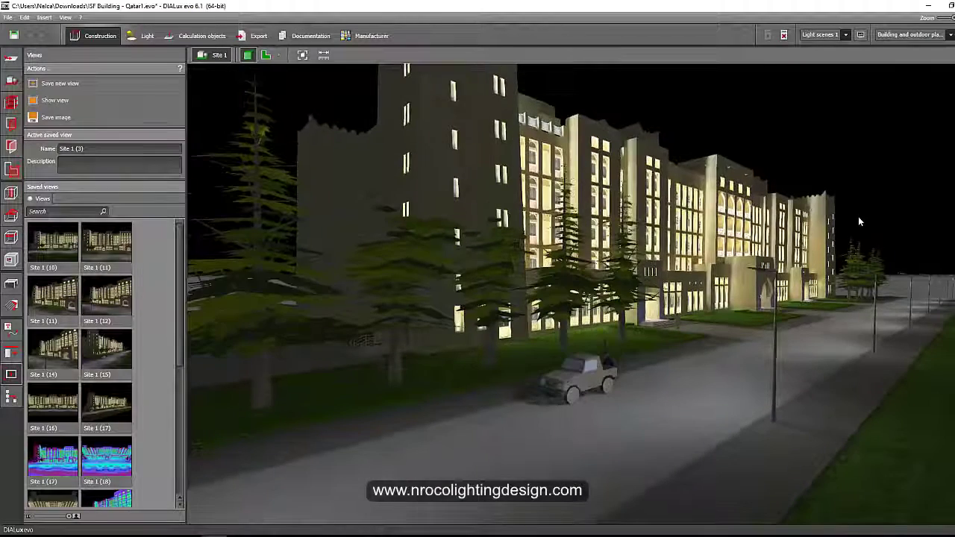
right_click_drag(848, 213, 787, 162)
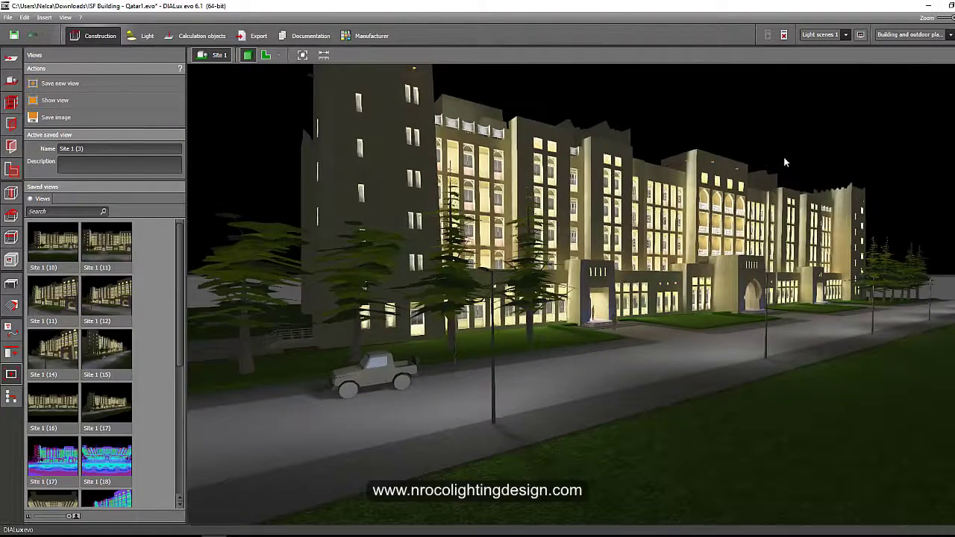
left_click_drag(728, 141, 669, 134)
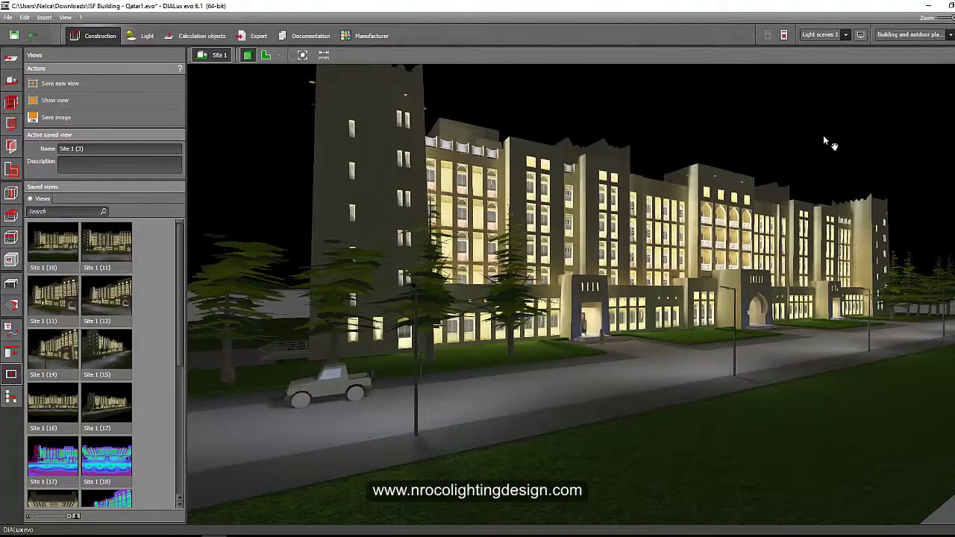
middle_click_drag(825, 137, 829, 142)
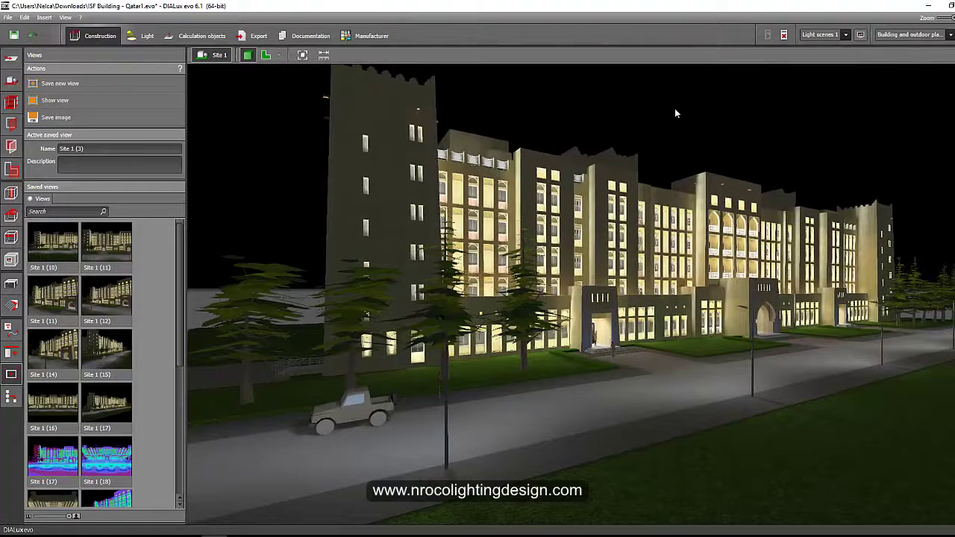